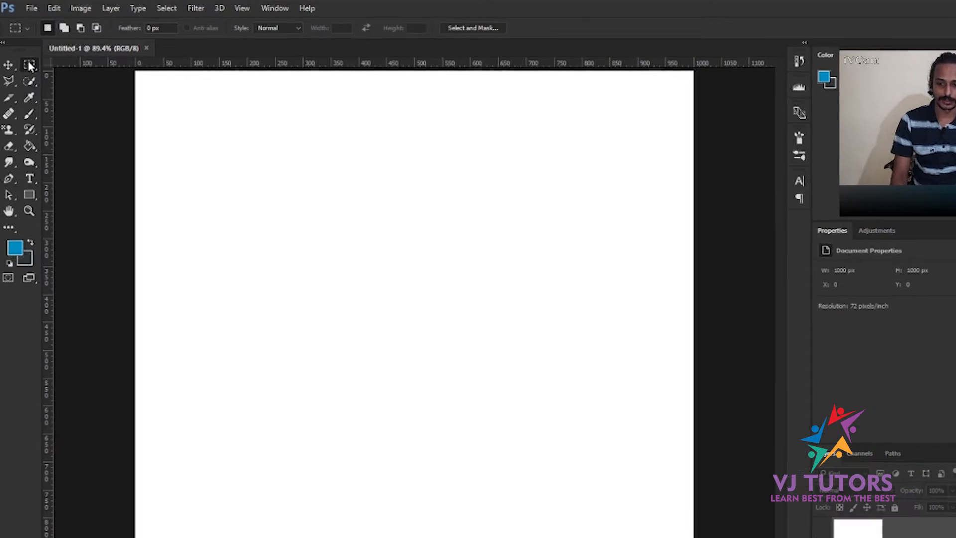
Step: Draw a wide rectangular selection on the blank canvas with the Rectangular Marquee Tool and deselect it
{"action": "left_click", "coordinate": [37, 85]}
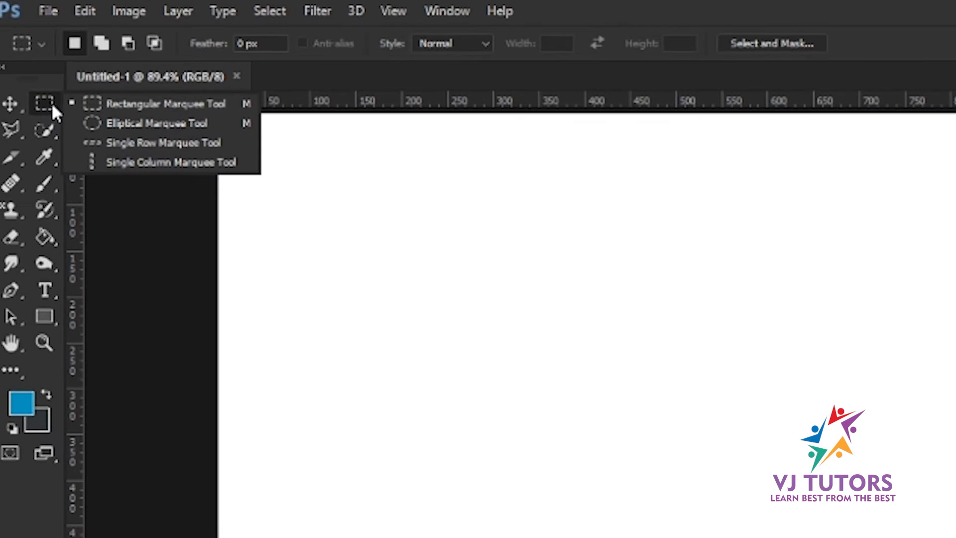
{"action": "left_click", "coordinate": [130, 100]}
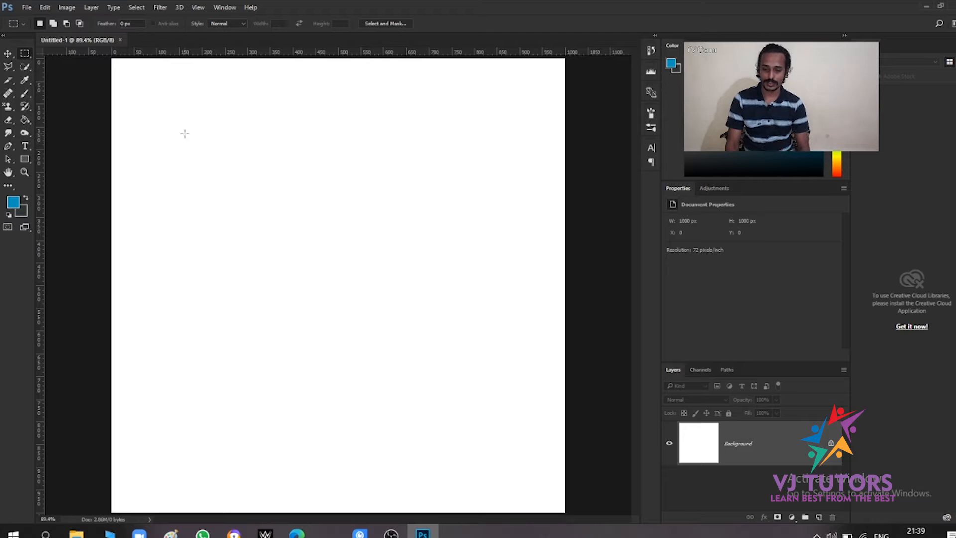
{"action": "left_click_drag", "start_coordinate": [185, 134], "coordinate": [485, 314]}
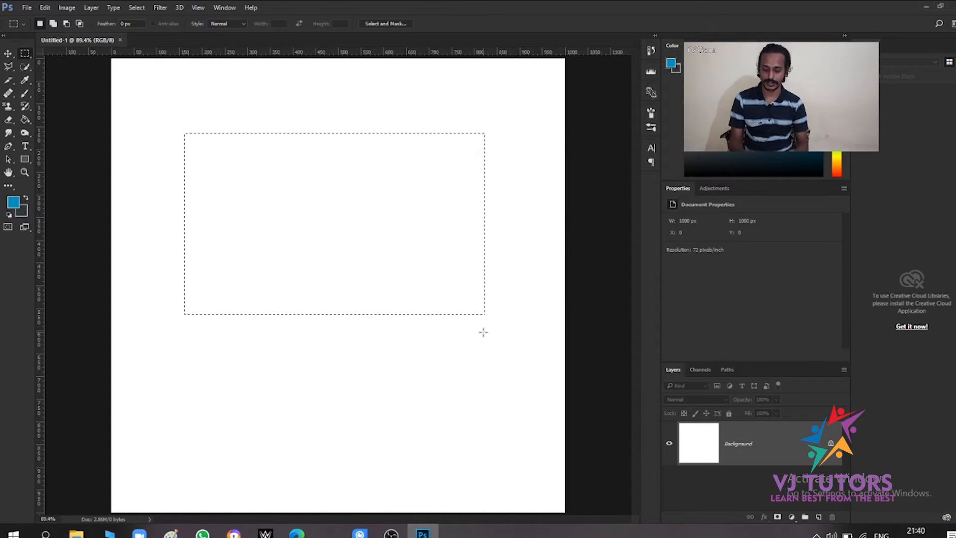
{"action": "key", "text": "shift"}
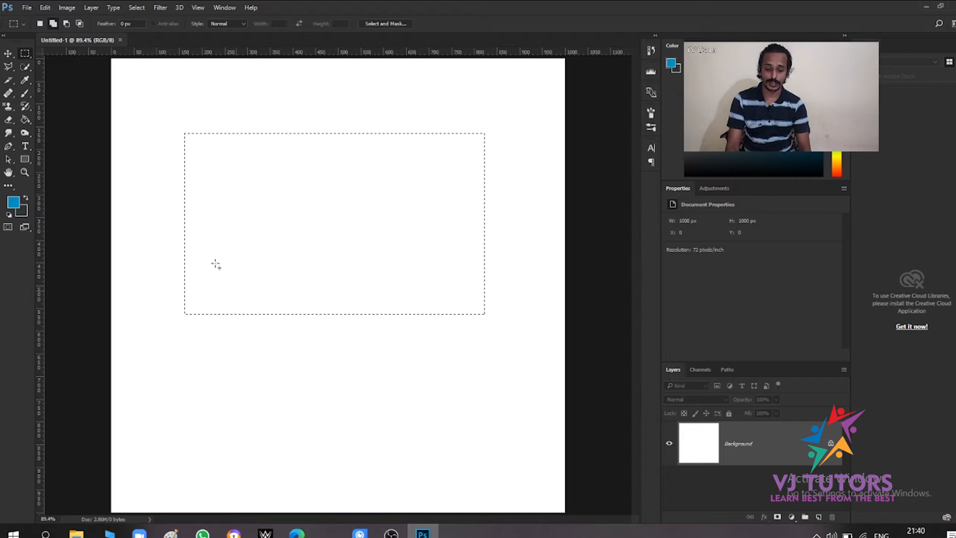
{"action": "left_click", "coordinate": [182, 383]}
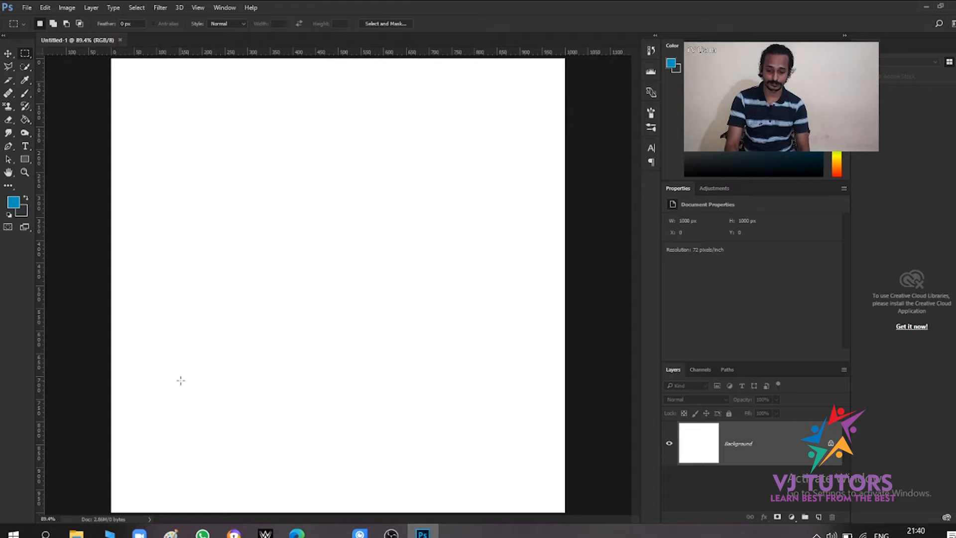
Step: Draw a perfectly square marquee selection on the left half of the canvas and clear it
{"action": "left_click_drag", "start_coordinate": [167, 181], "coordinate": [408, 341]}
{"action": "left_click", "coordinate": [408, 343]}
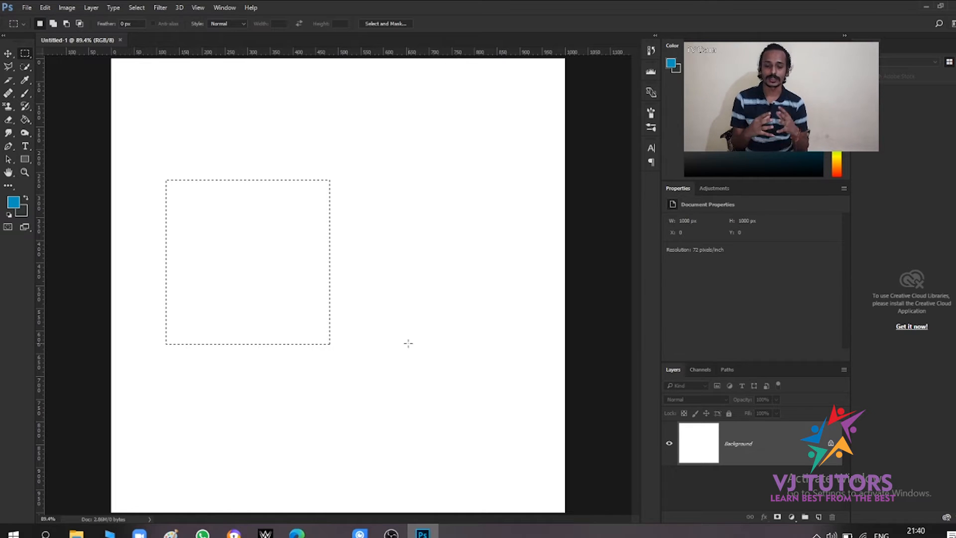
{"action": "key", "text": "ctrl+d"}
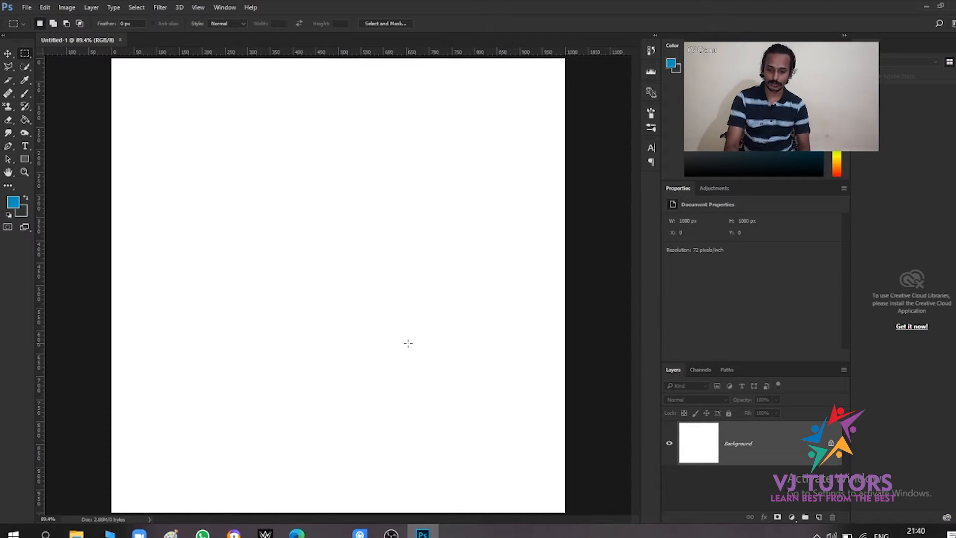
Step: Open the image Suzuki design 2 from the November folder and enclose the scooter in a rectangular selection
{"action": "left_click", "coordinate": [26, 7]}
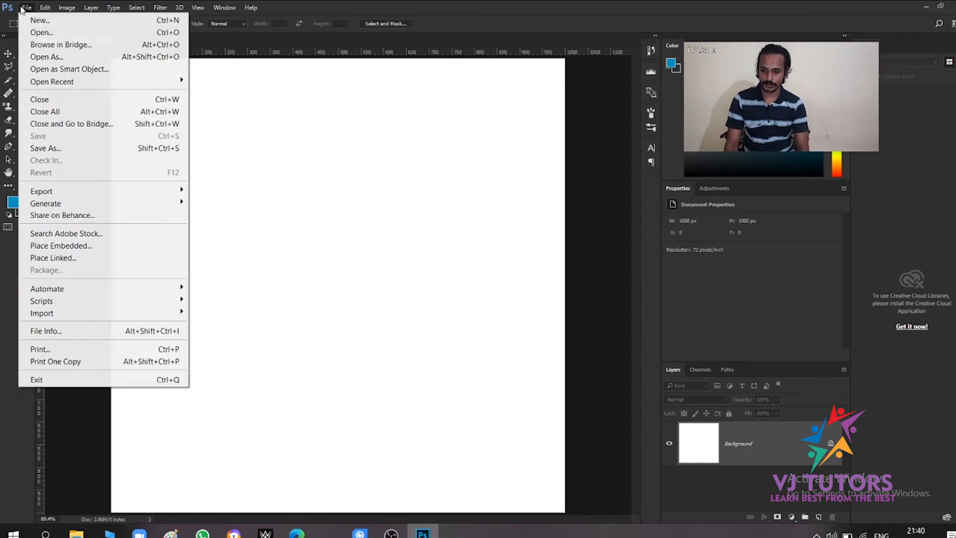
{"action": "left_click", "coordinate": [54, 31]}
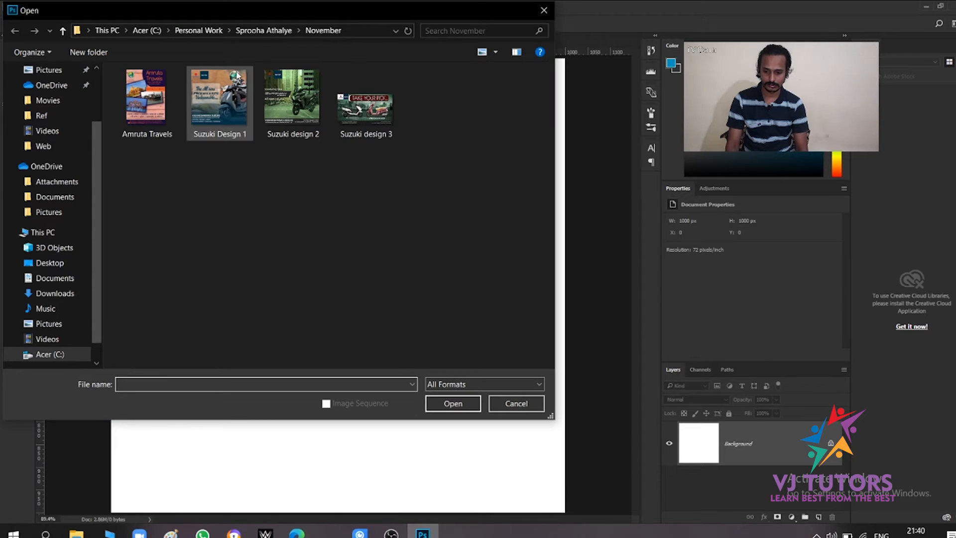
{"action": "double_click", "coordinate": [292, 97]}
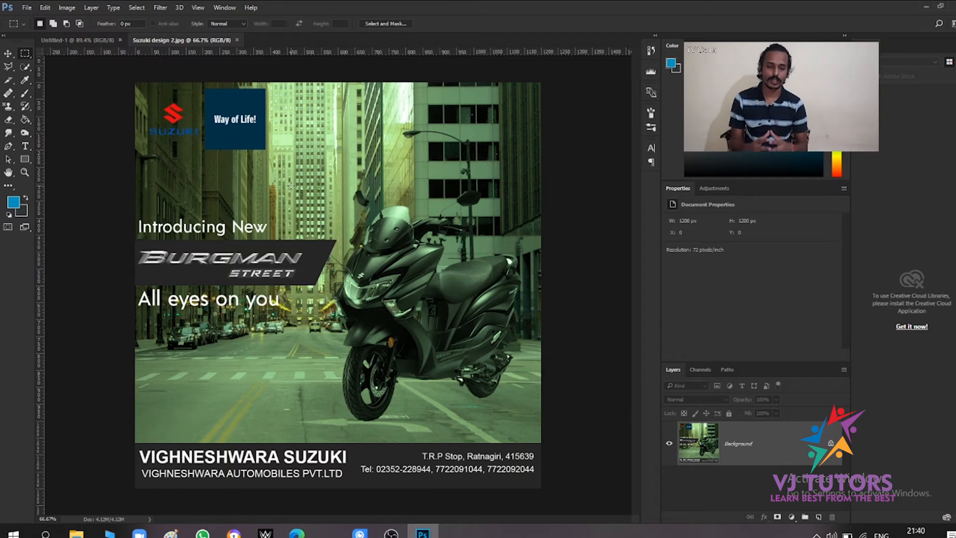
{"action": "left_click_drag", "start_coordinate": [340, 189], "coordinate": [528, 433]}
Step: Try a Levels adjustment on the selected scooter area and cancel it
{"action": "left_click", "coordinate": [44, 8]}
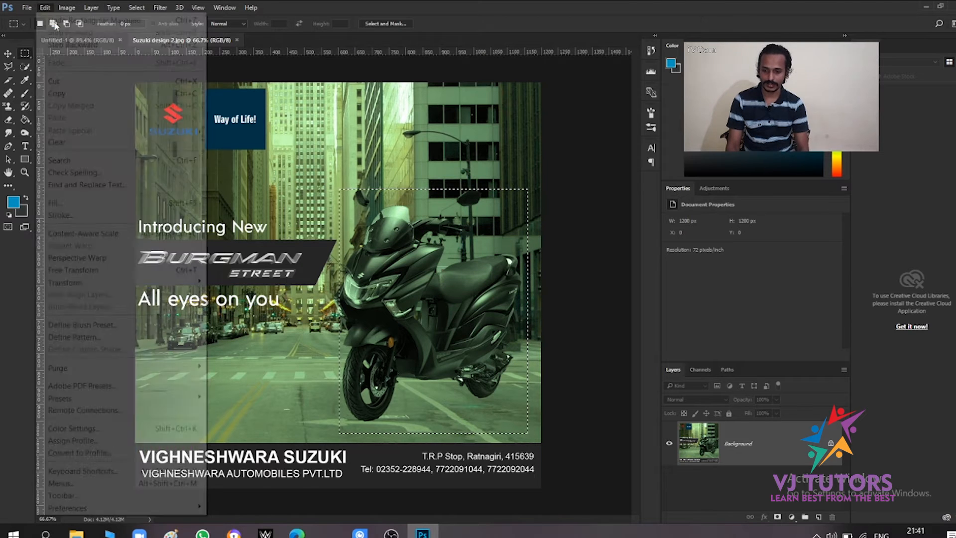
{"action": "mouse_move", "coordinate": [67, 8]}
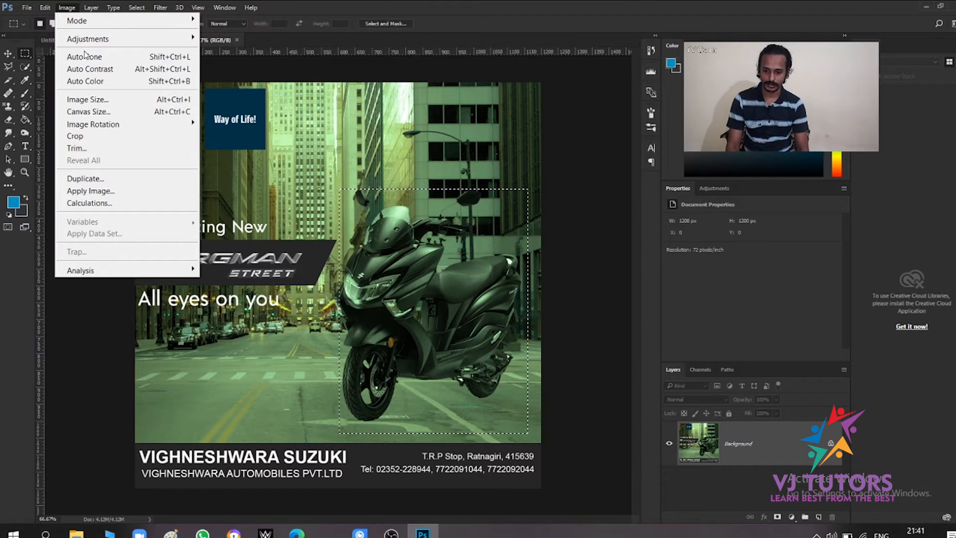
{"action": "mouse_move", "coordinate": [90, 39]}
{"action": "left_click", "coordinate": [272, 57]}
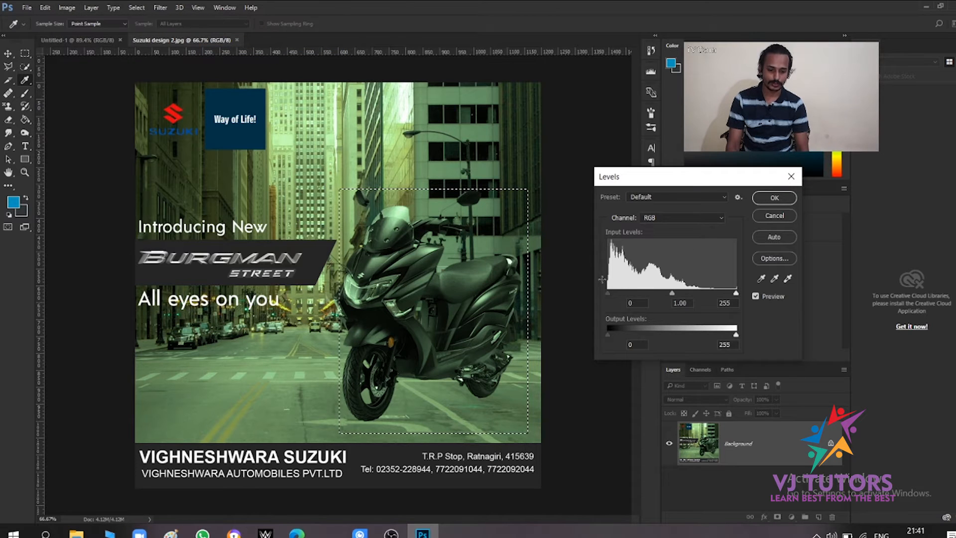
{"action": "left_click_drag", "start_coordinate": [608, 293], "coordinate": [565, 286]}
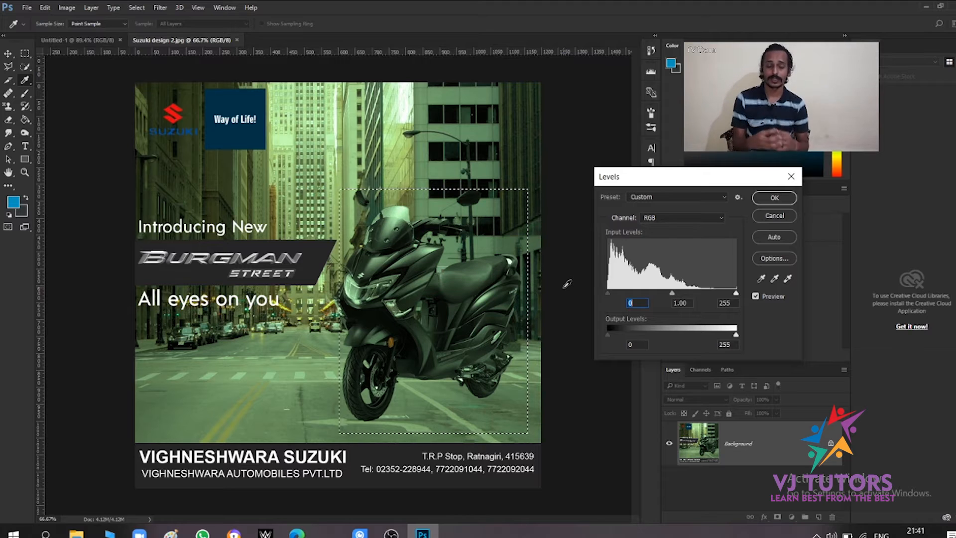
{"action": "left_click", "coordinate": [775, 216]}
Step: In Untitled-1, fill a rectangular selection of about 531 × 458 px with the blue foreground color on a new layer and deselect
{"action": "left_click", "coordinate": [68, 41]}
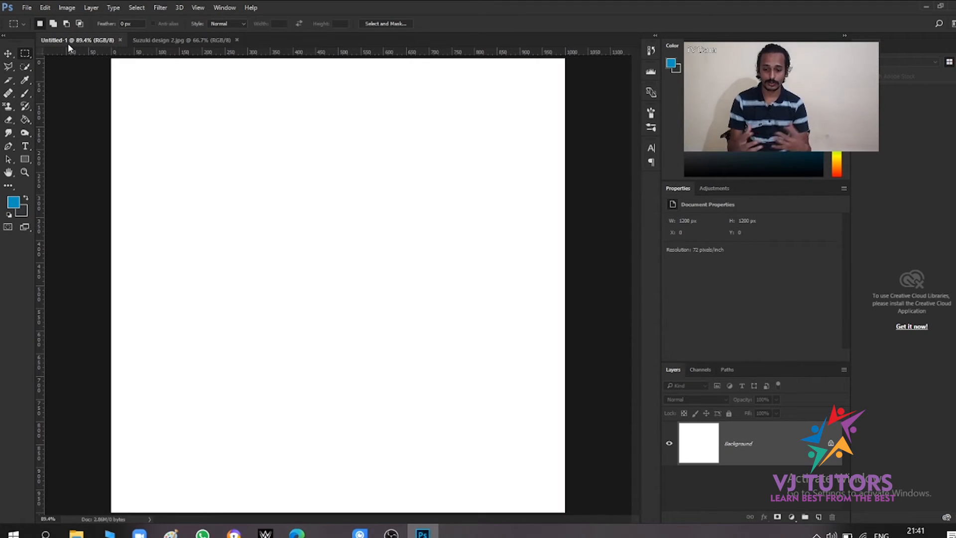
{"action": "left_click_drag", "start_coordinate": [168, 132], "coordinate": [409, 340]}
{"action": "left_click", "coordinate": [818, 517]}
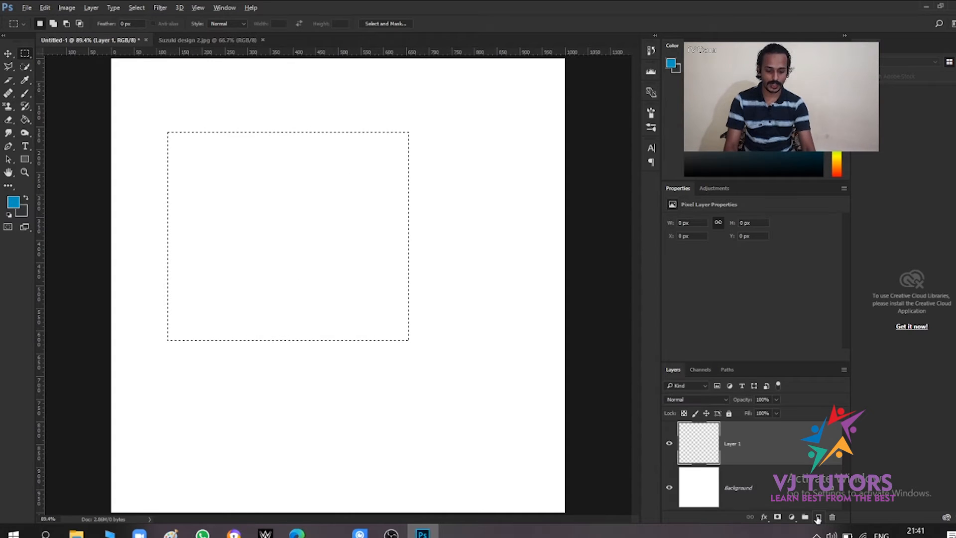
{"action": "key", "text": "alt+BackSpace"}
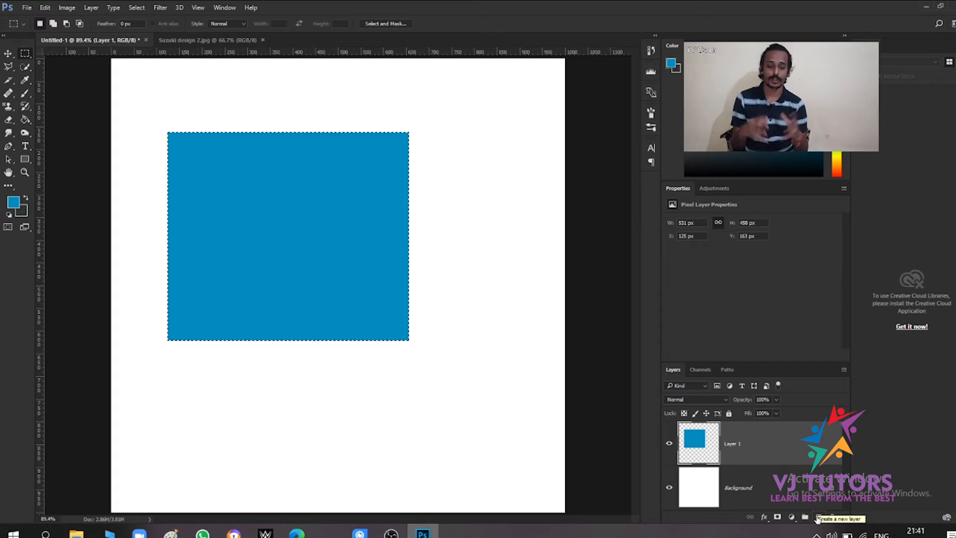
{"action": "key", "text": "ctrl+d"}
Step: Bring the selected scooter area from Suzuki design 2 into Untitled-1 as a new layer and delete that layer
{"action": "left_click", "coordinate": [206, 41]}
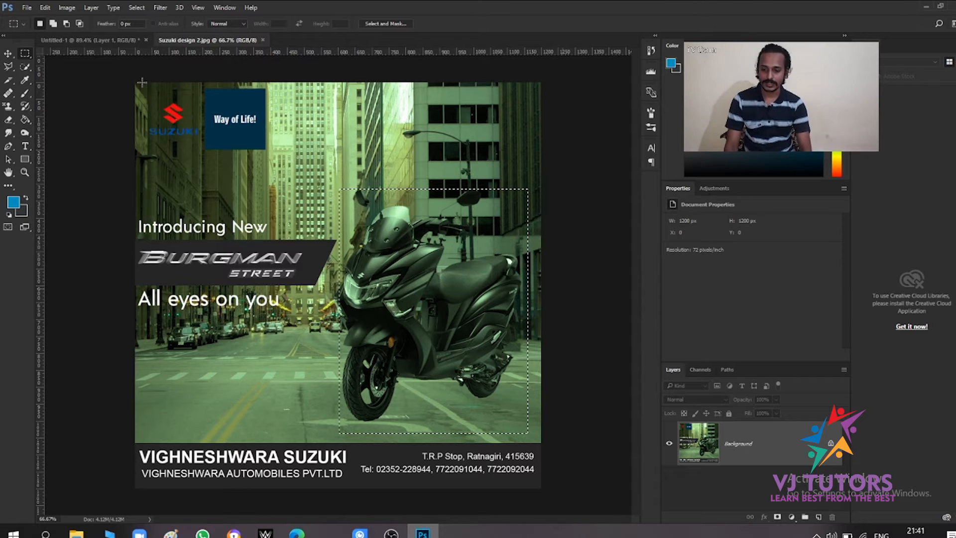
{"action": "left_click", "coordinate": [8, 53]}
{"action": "left_click_drag", "start_coordinate": [389, 294], "coordinate": [352, 389]}
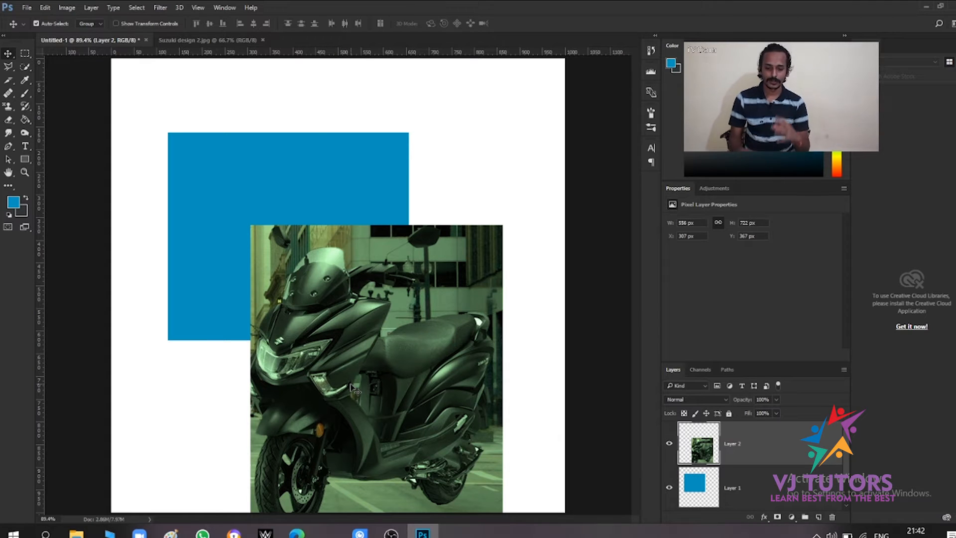
{"action": "left_click_drag", "start_coordinate": [406, 364], "coordinate": [413, 253]}
{"action": "key", "text": "Delete"}
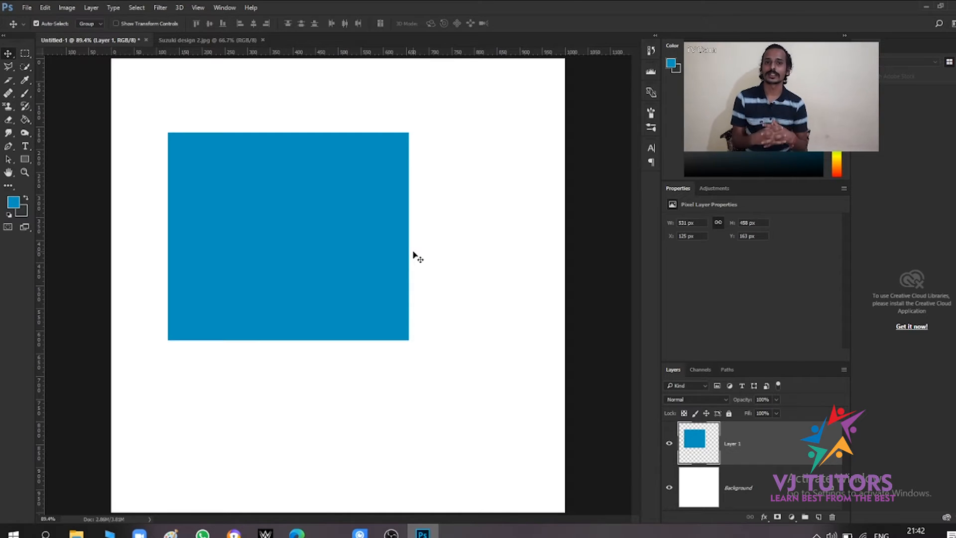
{"action": "left_click", "coordinate": [8, 69]}
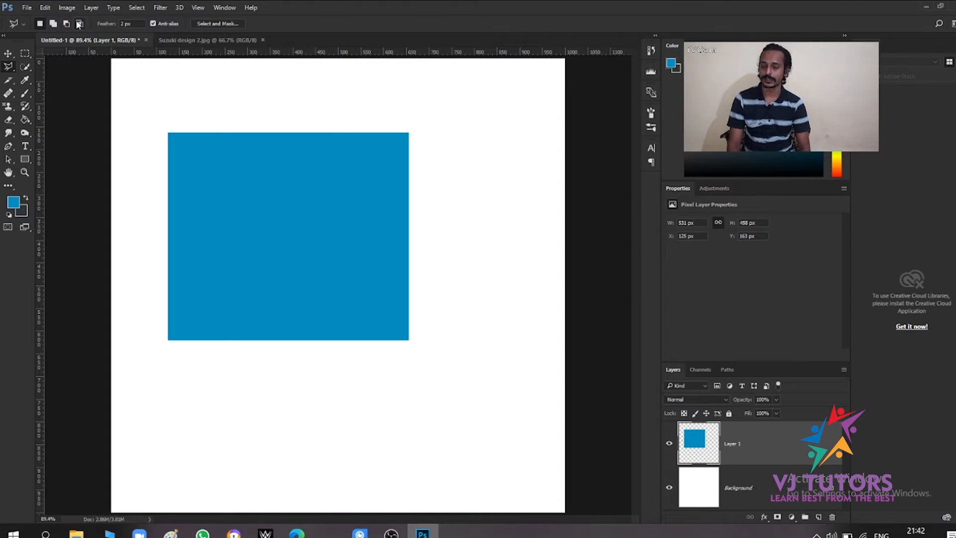
{"action": "left_click", "coordinate": [29, 52]}
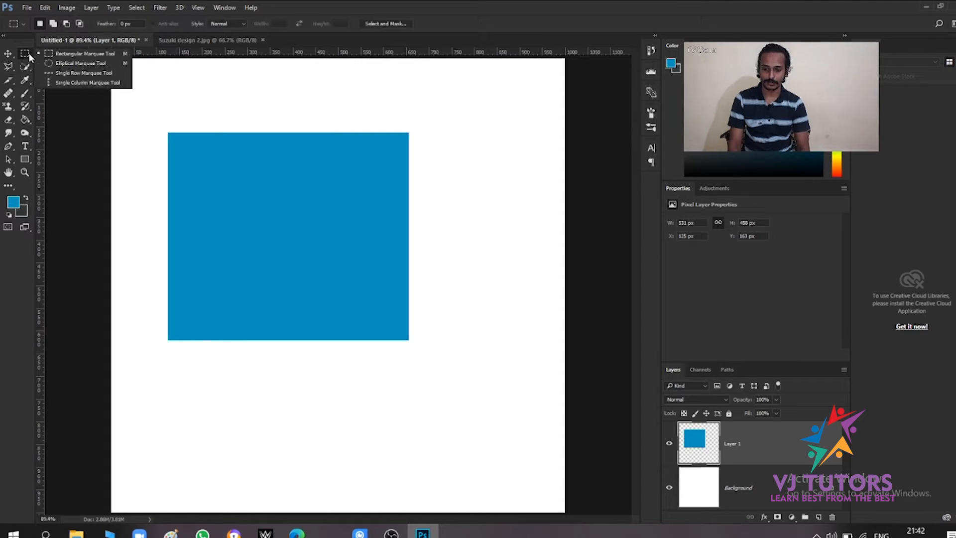
{"action": "left_click", "coordinate": [48, 52]}
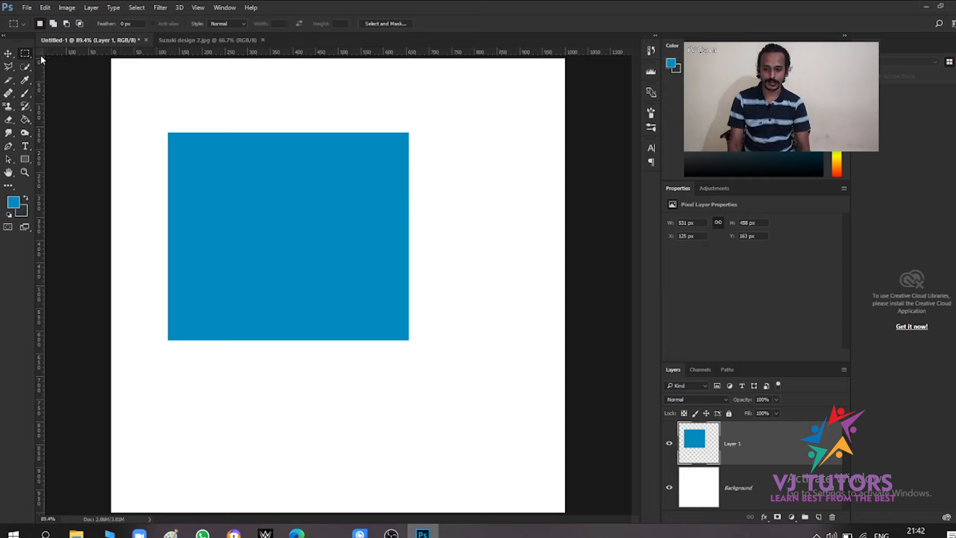
{"action": "left_click", "coordinate": [8, 67]}
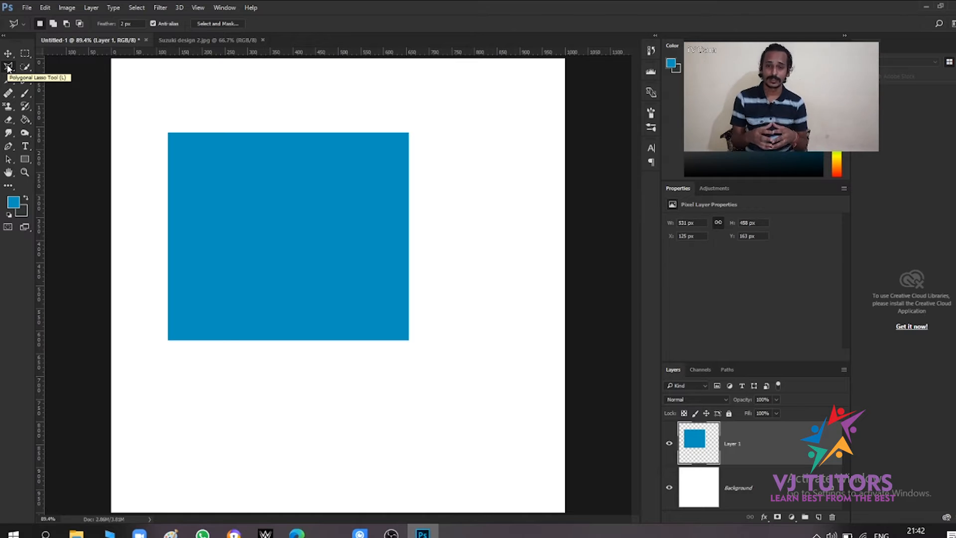
{"action": "left_click", "coordinate": [26, 54]}
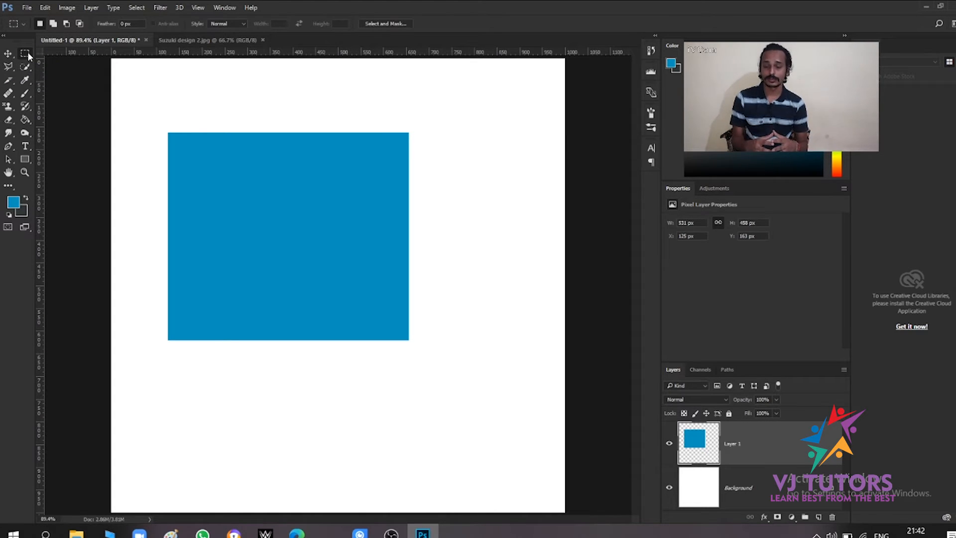
Step: Delete the blue rectangle layer from Untitled-1
{"action": "key", "text": "v"}
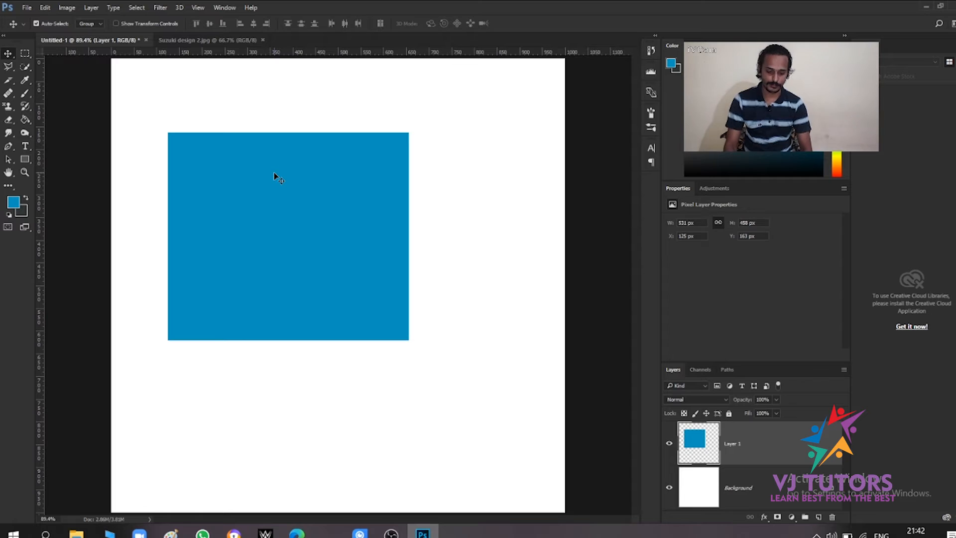
{"action": "key", "text": "Delete"}
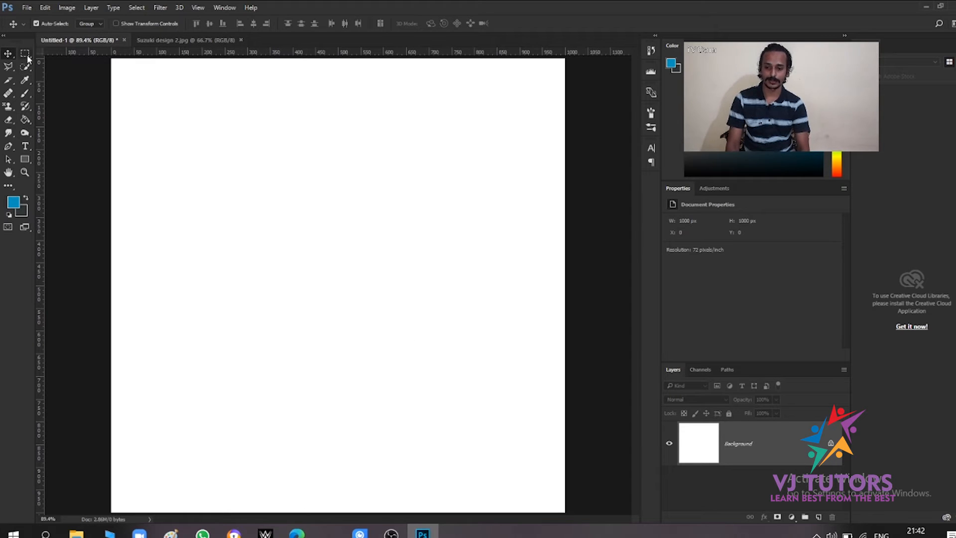
Step: Draw a rectangular marquee in New selection mode and replace it with a wider rectangle lower on the canvas
{"action": "left_click", "coordinate": [27, 55]}
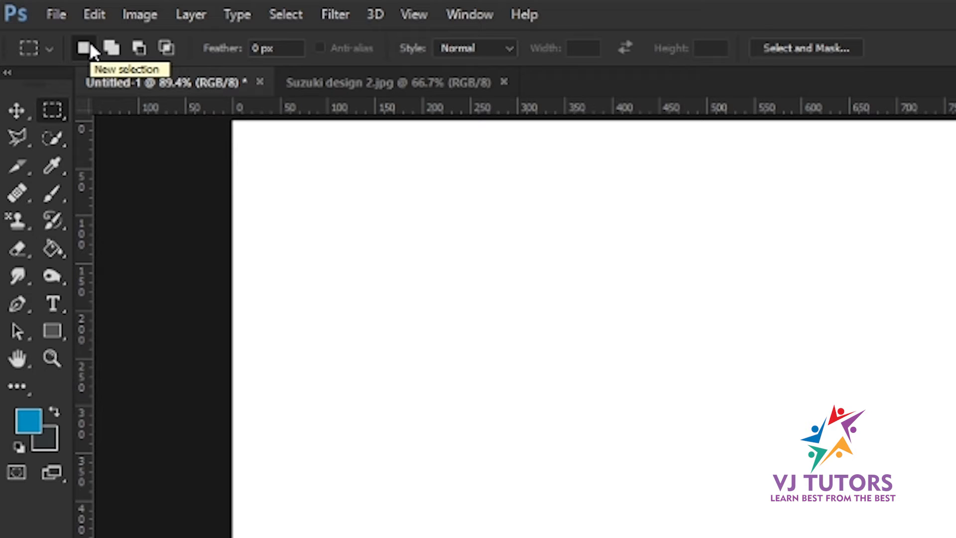
{"action": "left_click_drag", "start_coordinate": [392, 236], "coordinate": [912, 537]}
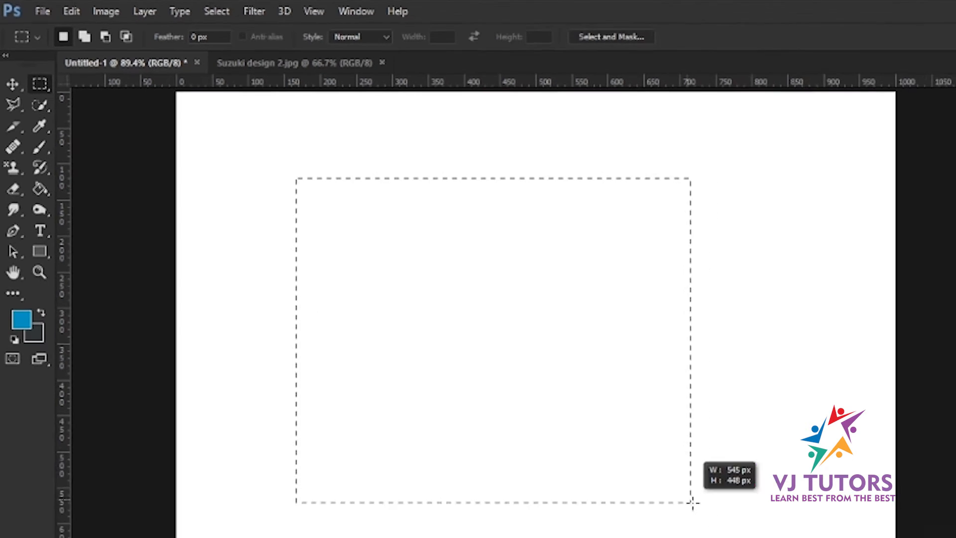
{"action": "left_click_drag", "start_coordinate": [692, 502], "coordinate": [675, 494]}
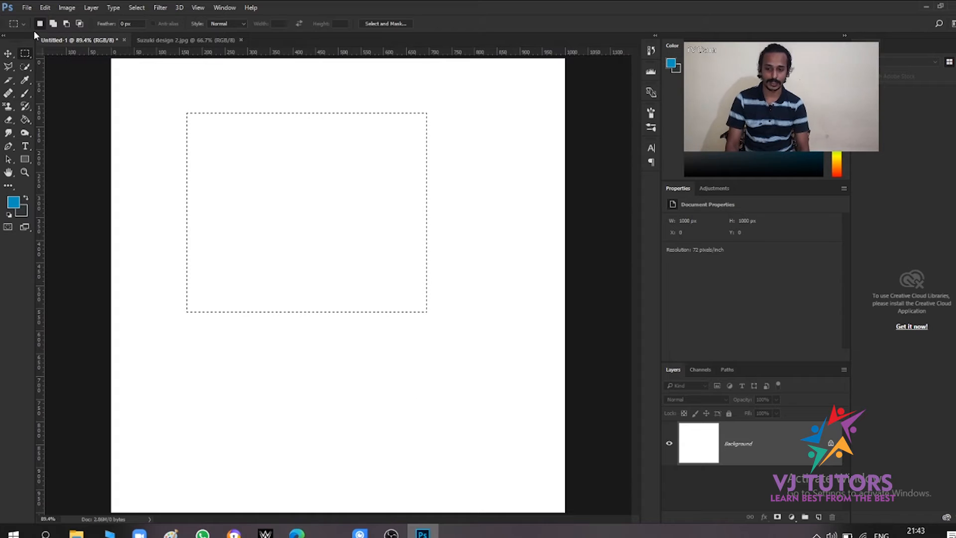
{"action": "left_click", "coordinate": [194, 376]}
{"action": "left_click_drag", "start_coordinate": [194, 376], "coordinate": [483, 224]}
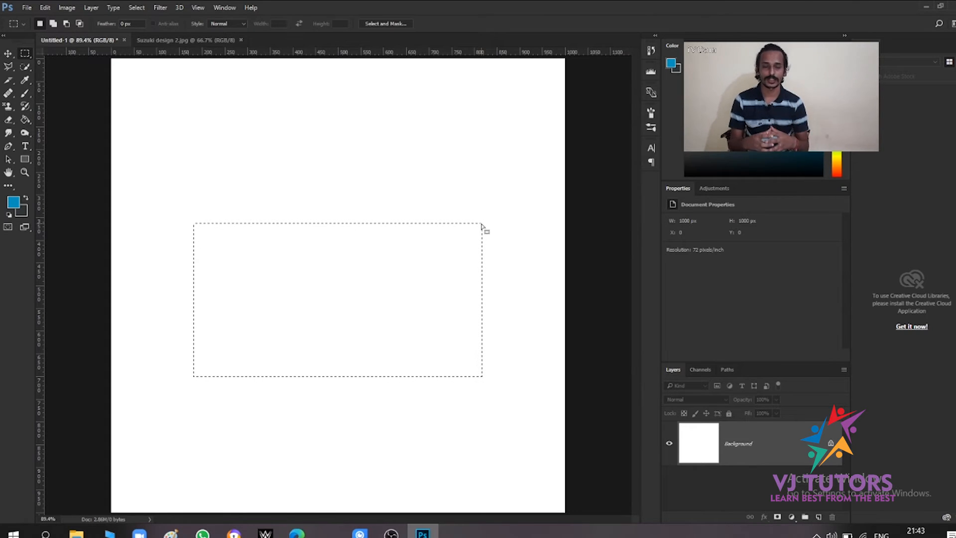
Step: Add to the selection a wider rectangle overlapping its upper part and a separate horizontal strip near the canvas's lower edge
{"action": "left_click", "coordinate": [53, 24]}
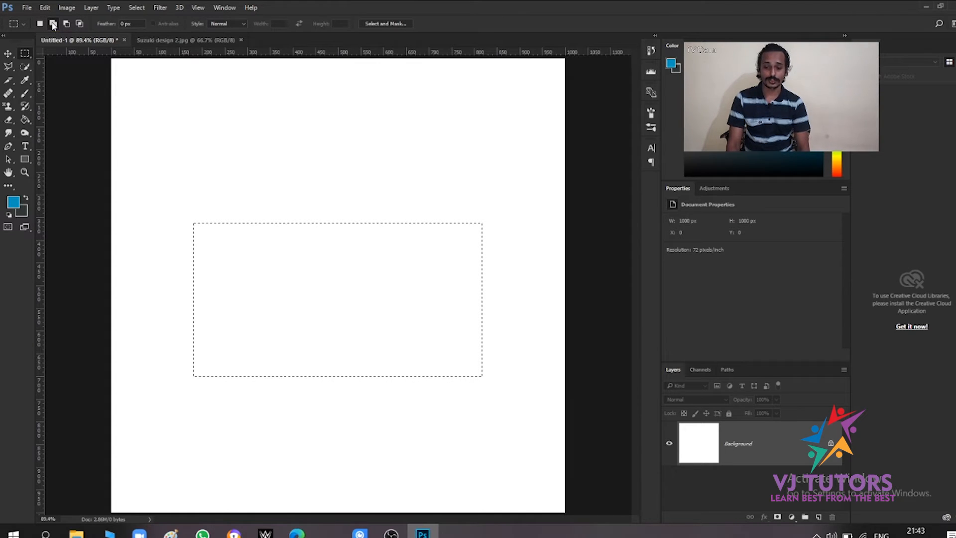
{"action": "left_click_drag", "start_coordinate": [159, 139], "coordinate": [507, 273]}
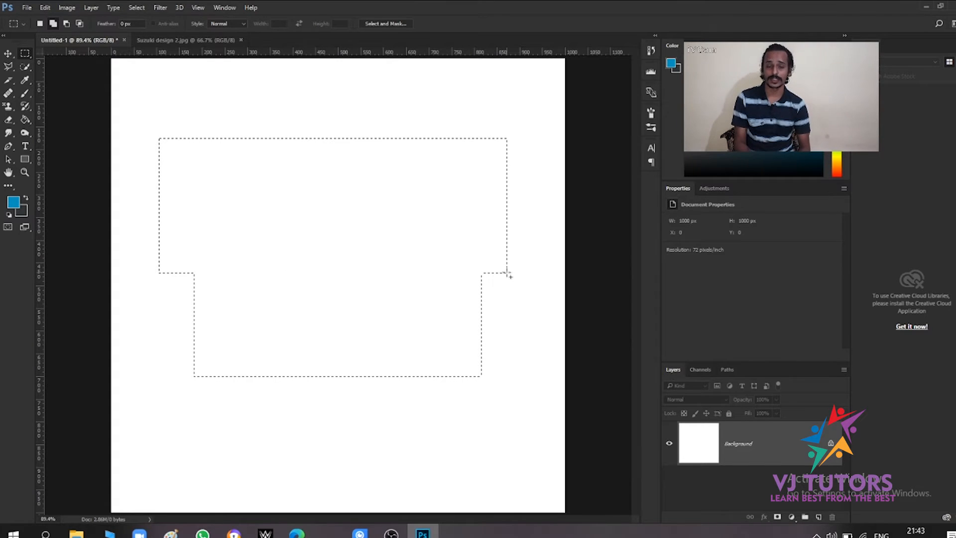
{"action": "left_click_drag", "start_coordinate": [130, 411], "coordinate": [541, 480]}
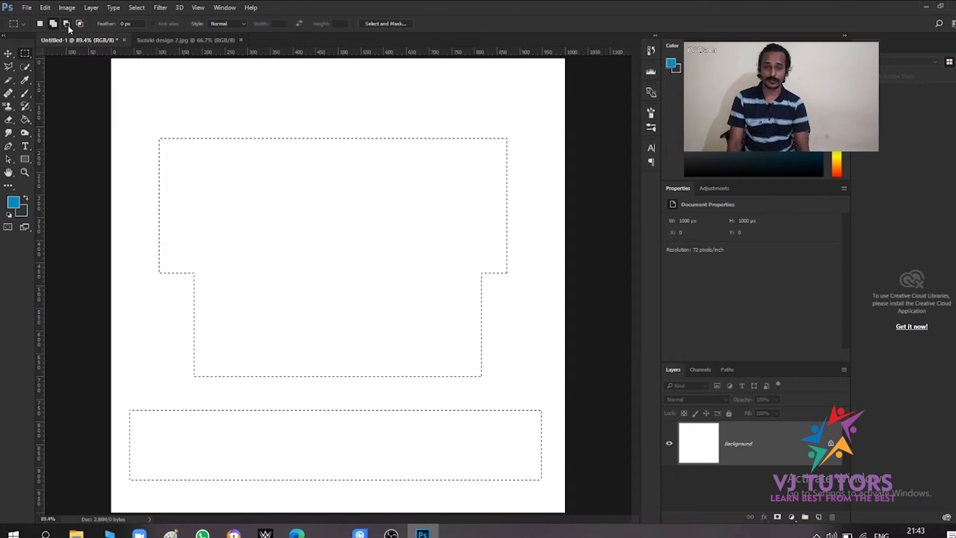
Step: Subtract the wide upper rectangle and an inset rectangle from the selection, and fill the remaining areas with blue on a new layer
{"action": "left_click_drag", "start_coordinate": [124, 116], "coordinate": [537, 274]}
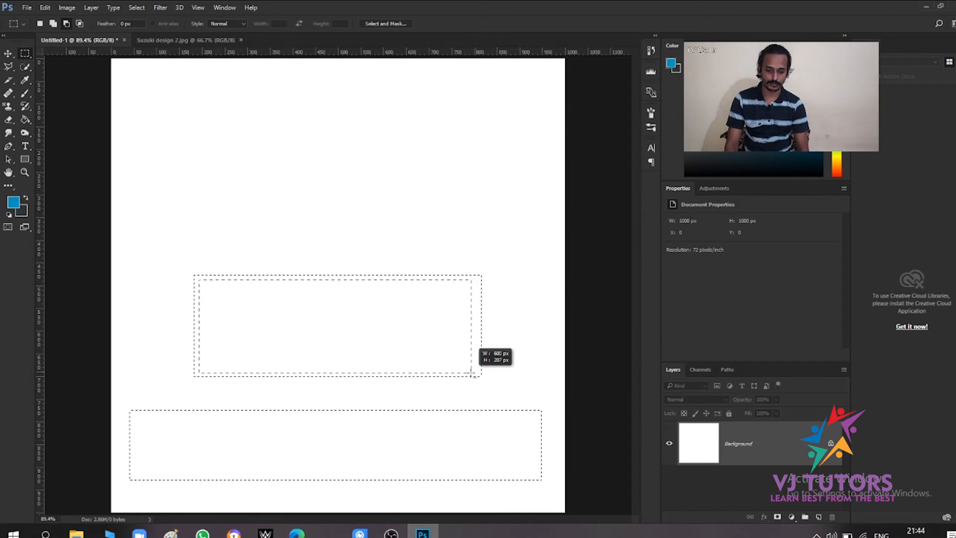
{"action": "left_click_drag", "start_coordinate": [477, 375], "coordinate": [479, 374]}
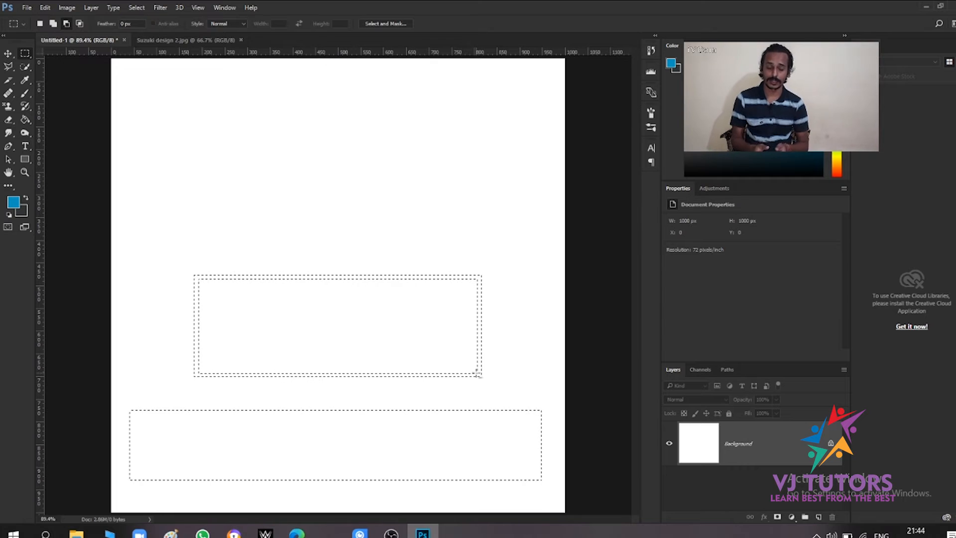
{"action": "left_click", "coordinate": [818, 517]}
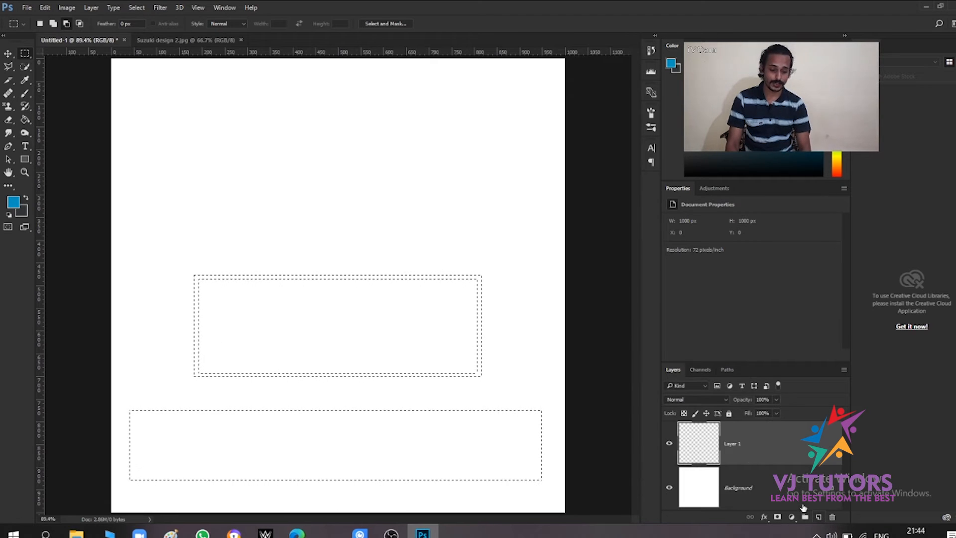
{"action": "key", "text": "alt+BackSpace"}
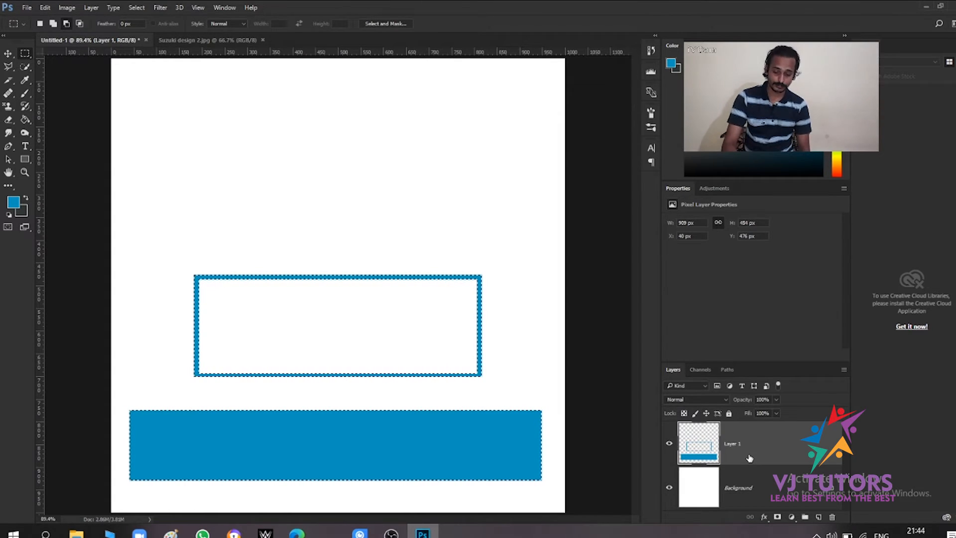
Step: Undo the blue fill, the new layer and the inset rectangle's subtraction
{"action": "key", "text": "ctrl+alt+z"}
{"action": "key", "text": "ctrl+alt+z"}
{"action": "key", "text": "ctrl+alt+z"}
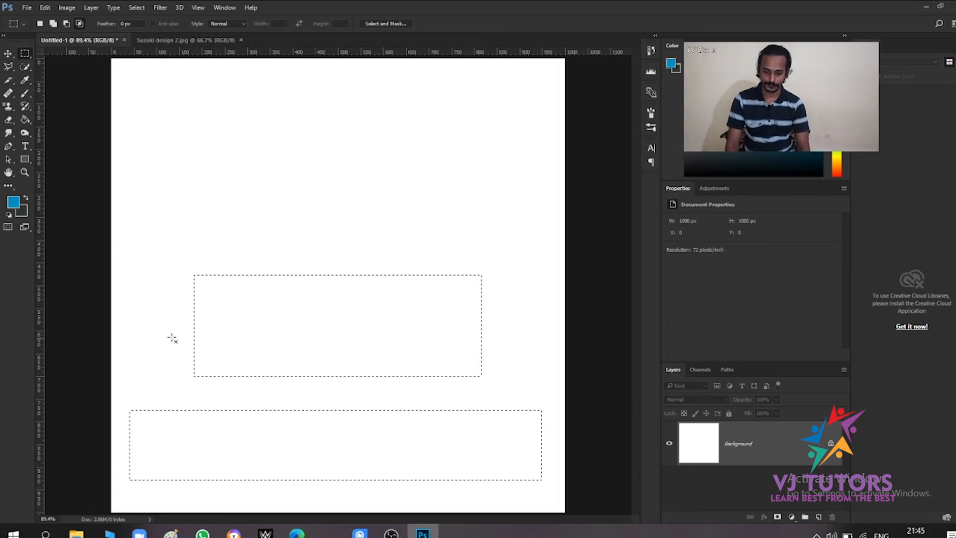
Step: Intersect the selection with a rectangle overlapping the lower half of the block and the upper part of the strip, and deselect
{"action": "left_click_drag", "start_coordinate": [166, 332], "coordinate": [512, 434]}
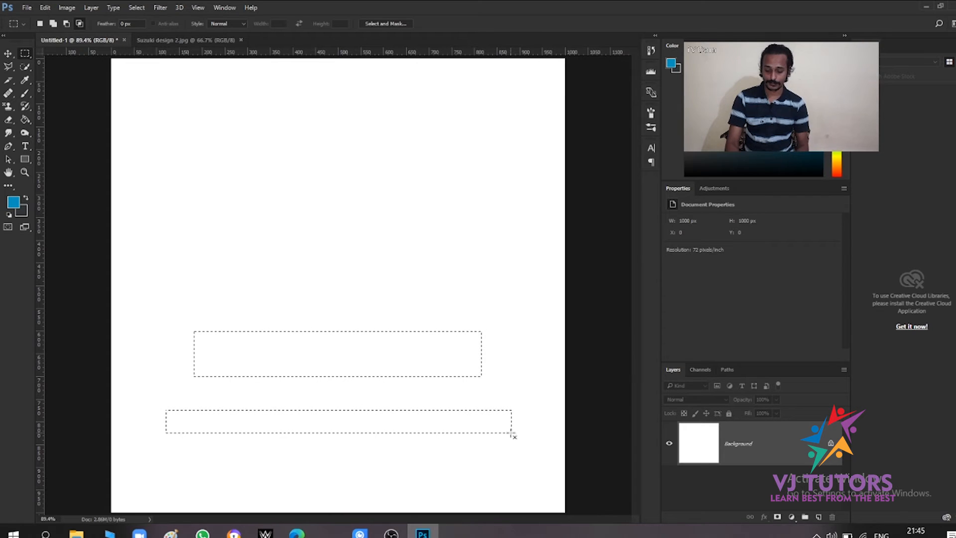
{"action": "left_click", "coordinate": [512, 436]}
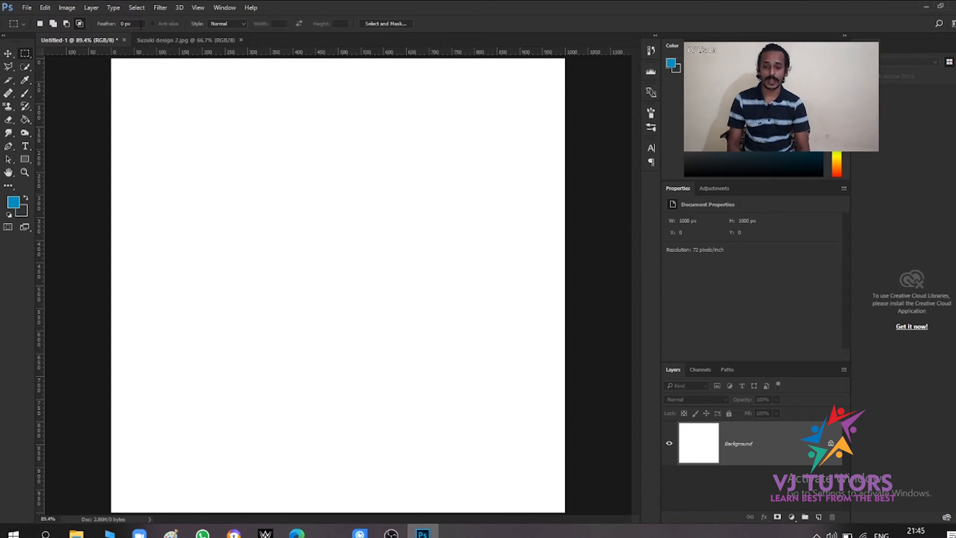
Step: Draw a near-square marquee with 0 px feather on the canvas's left half, fill it with blue on a new layer and deselect
{"action": "left_click", "coordinate": [142, 24]}
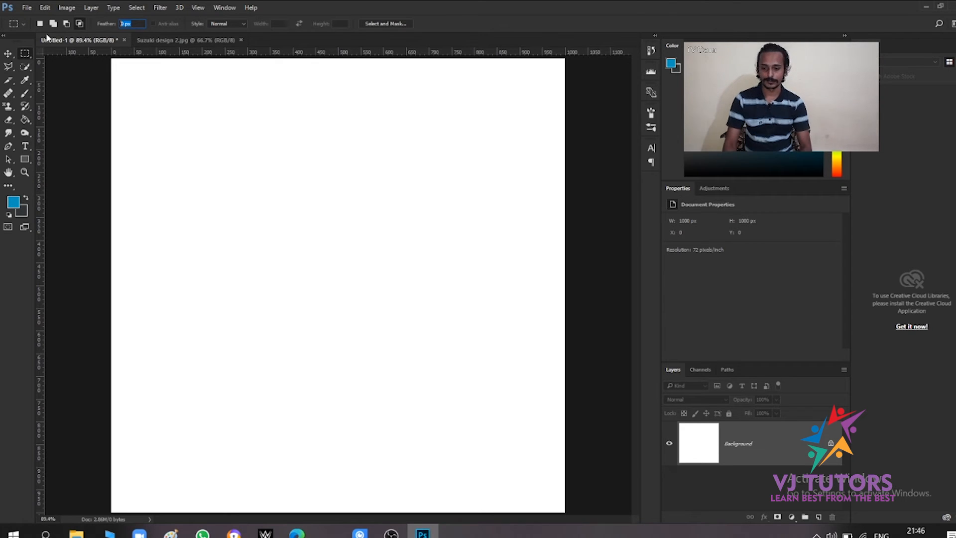
{"action": "key", "text": "Return"}
{"action": "left_click_drag", "start_coordinate": [132, 162], "coordinate": [334, 344]}
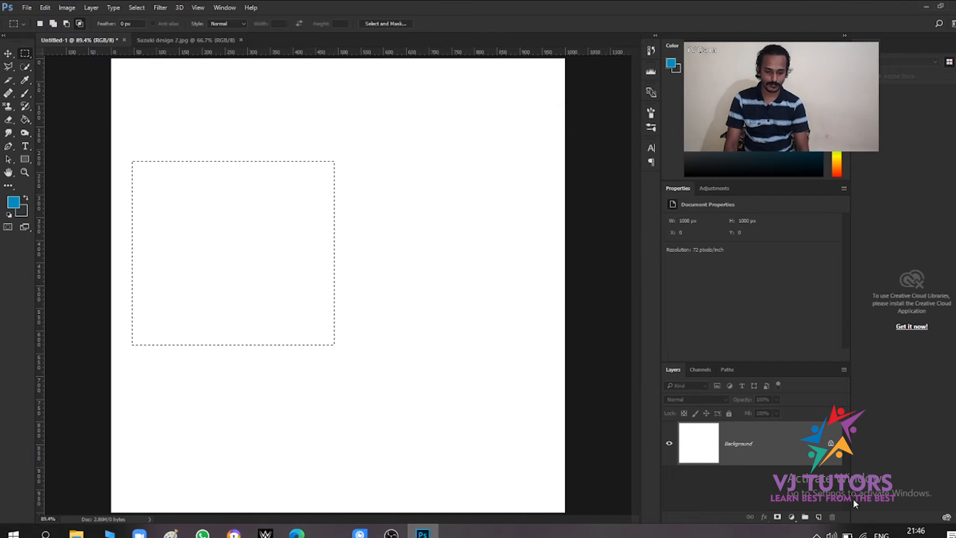
{"action": "left_click", "coordinate": [817, 518]}
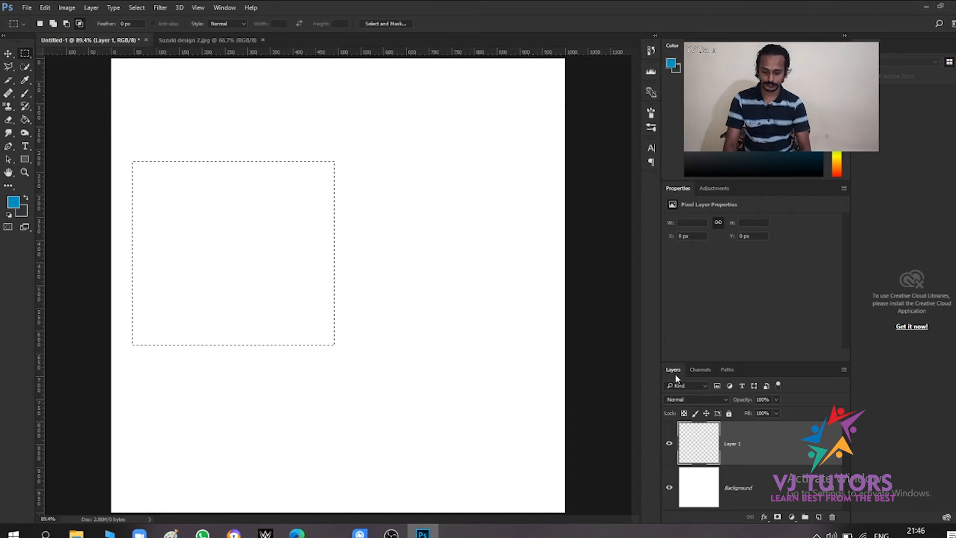
{"action": "key", "text": "alt+BackSpace"}
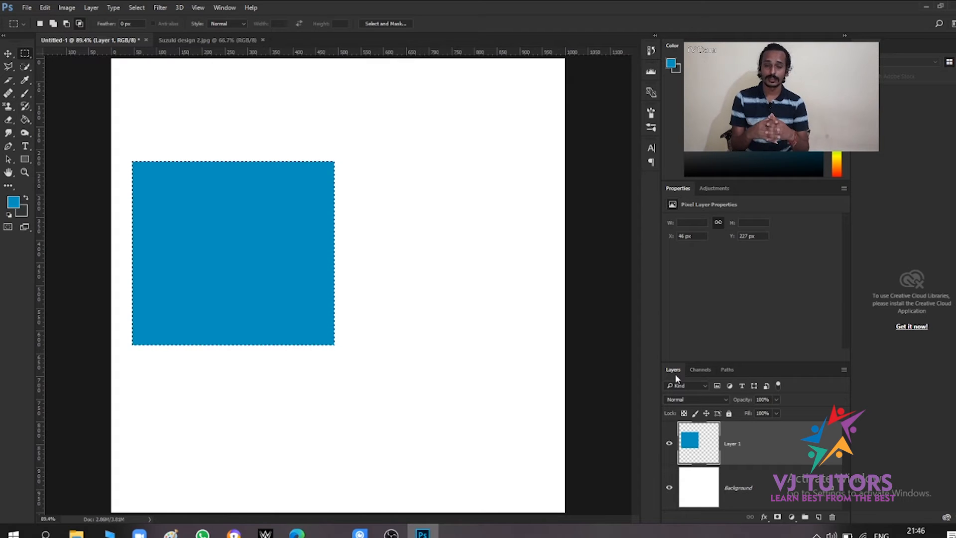
{"action": "key", "text": "ctrl+d"}
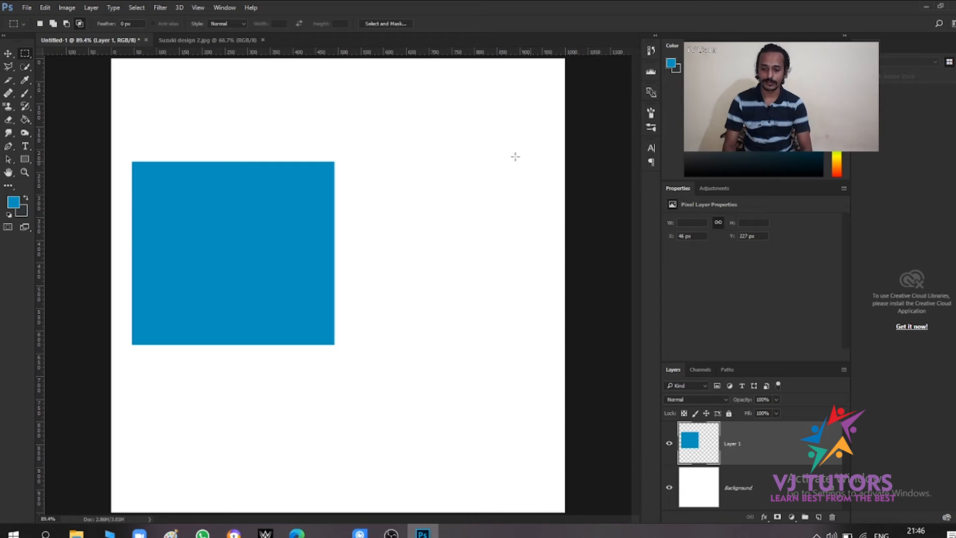
Step: Set the feather to 5 px, draw a similar marquee beside the blue square, fill it with blue and deselect
{"action": "left_click", "coordinate": [125, 23]}
{"action": "type", "text": "5"}
{"action": "key", "text": "Return"}
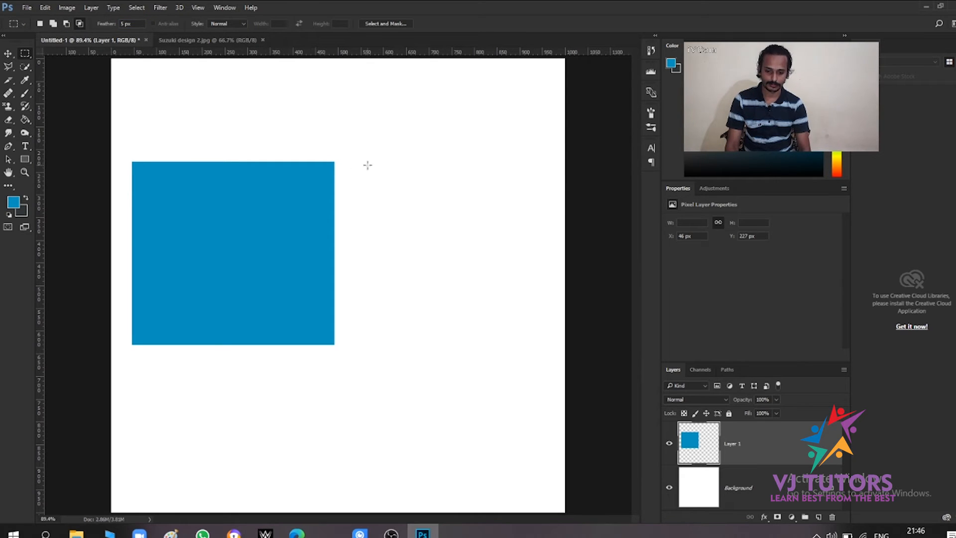
{"action": "left_click_drag", "start_coordinate": [366, 156], "coordinate": [551, 338]}
{"action": "key", "text": "alt+BackSpace"}
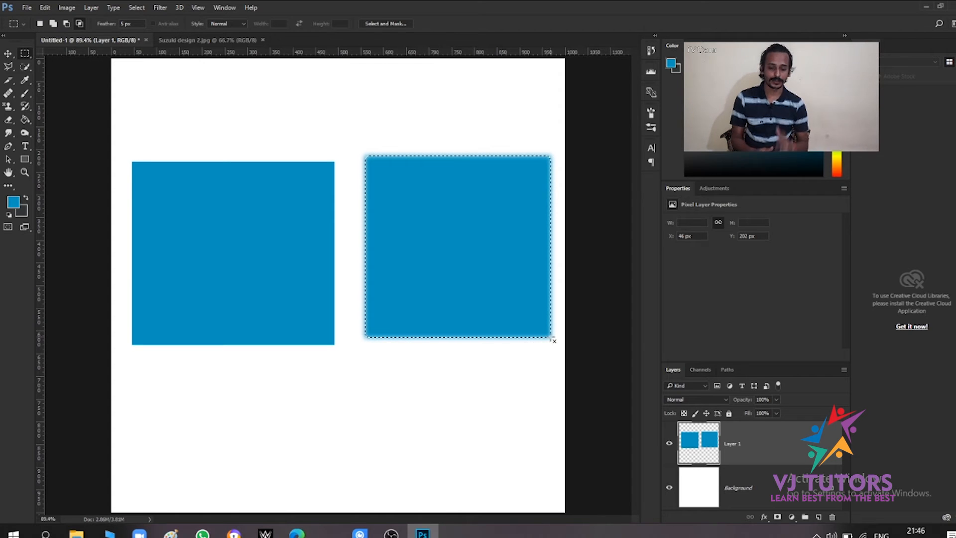
{"action": "key", "text": "ctrl+d"}
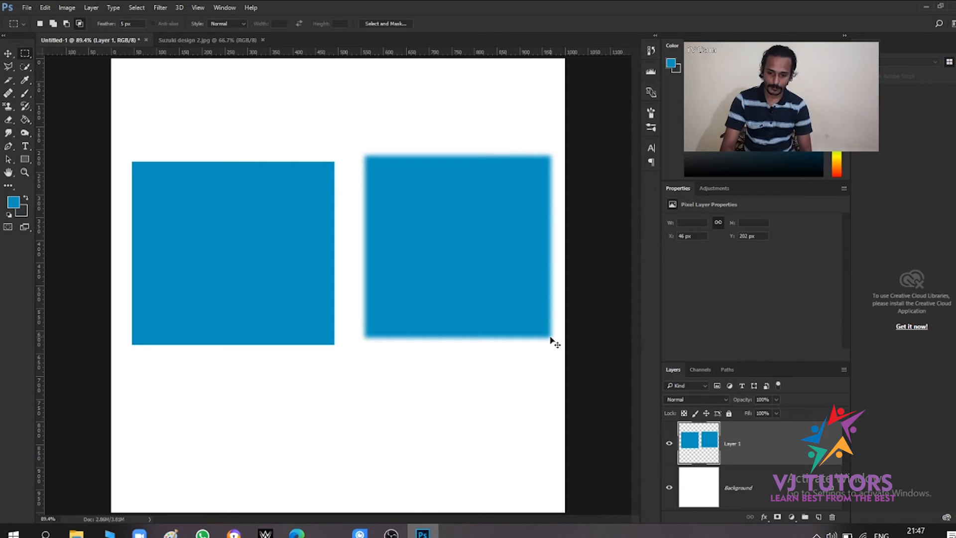
Step: Undo both blue squares and their selections, keeping the empty layer
{"action": "key", "text": "ctrl+alt+z"}
{"action": "key", "text": "ctrl+alt+z"}
{"action": "key", "text": "ctrl+alt+z"}
{"action": "key", "text": "ctrl+alt+z"}
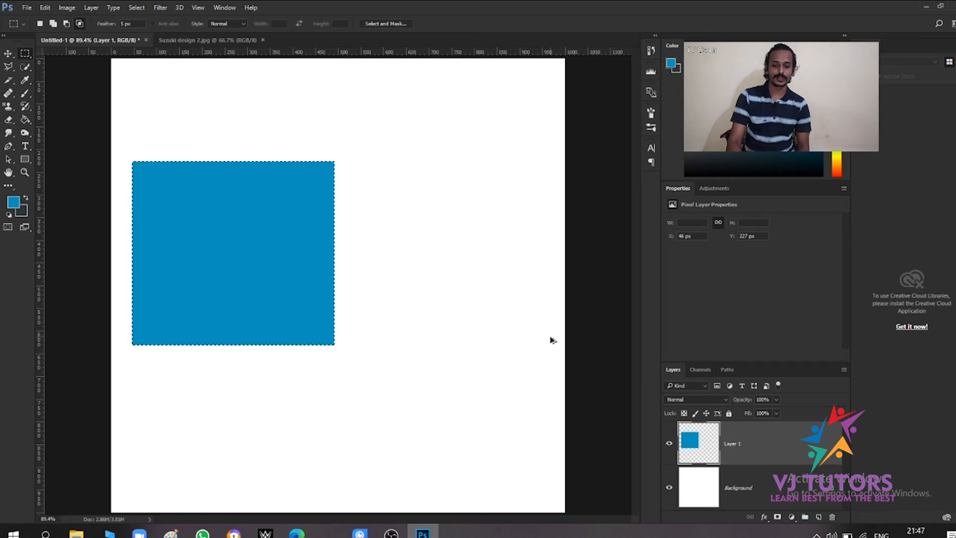
{"action": "key", "text": "ctrl+alt+z"}
{"action": "key", "text": "ctrl+alt+z"}
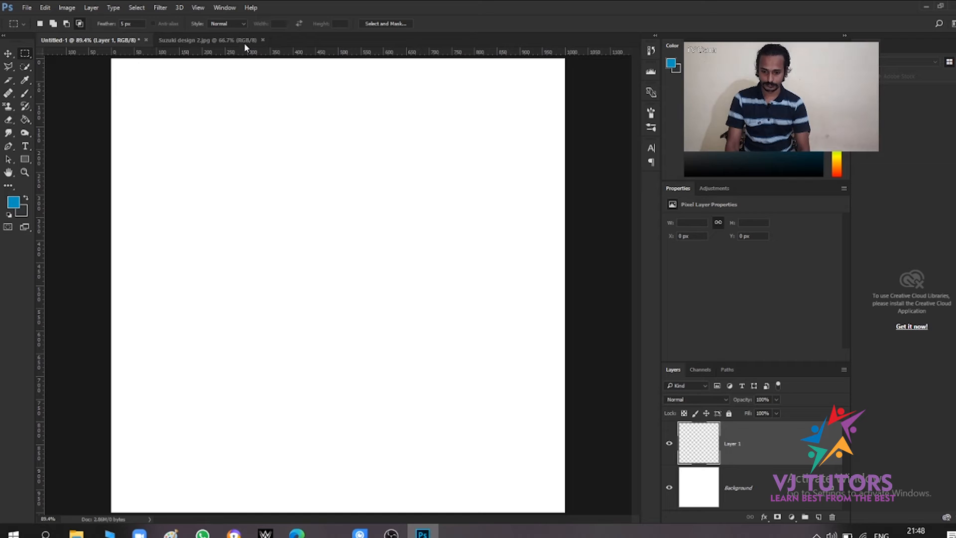
Step: Close Suzuki design 2.jpg and Untitled-1 without saving changes
{"action": "left_click", "coordinate": [263, 40]}
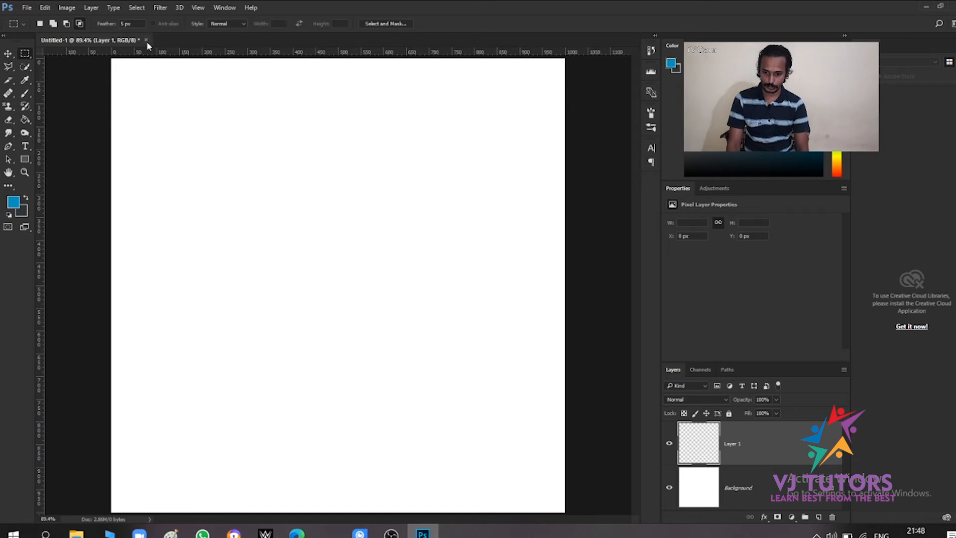
{"action": "left_click", "coordinate": [146, 40]}
{"action": "left_click", "coordinate": [493, 204]}
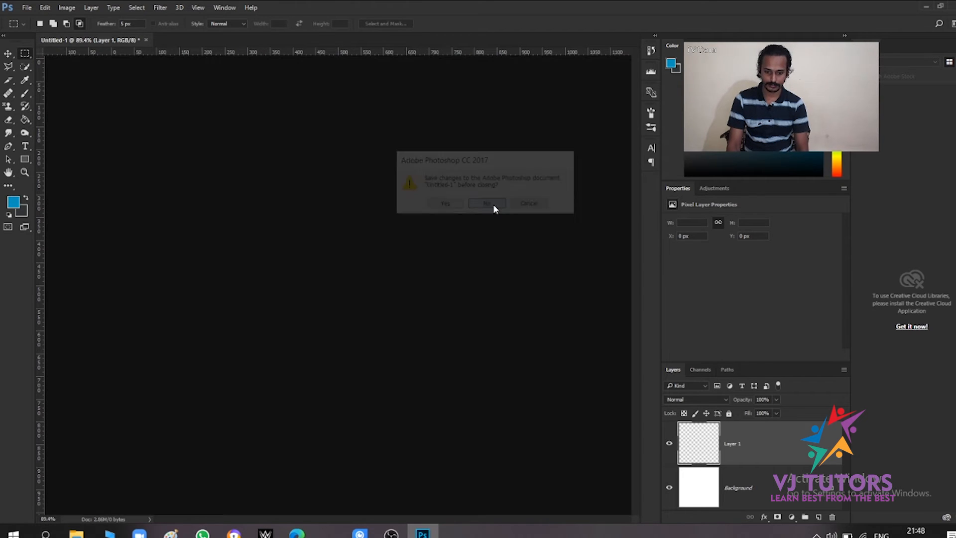
Step: Start opening a file and browse to the Ref folder inside Material For Lecture > Photoshop on the C: drive
{"action": "left_click", "coordinate": [23, 7]}
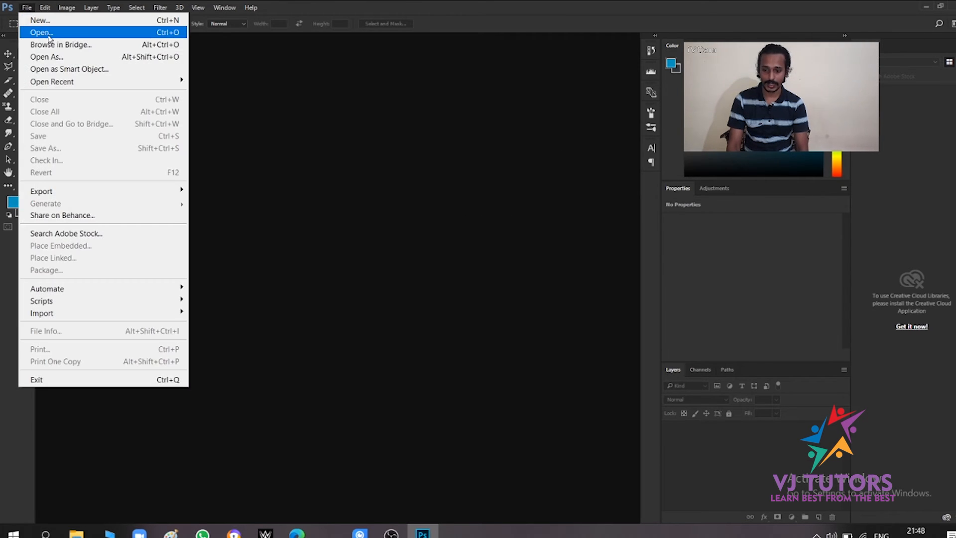
{"action": "left_click", "coordinate": [48, 31]}
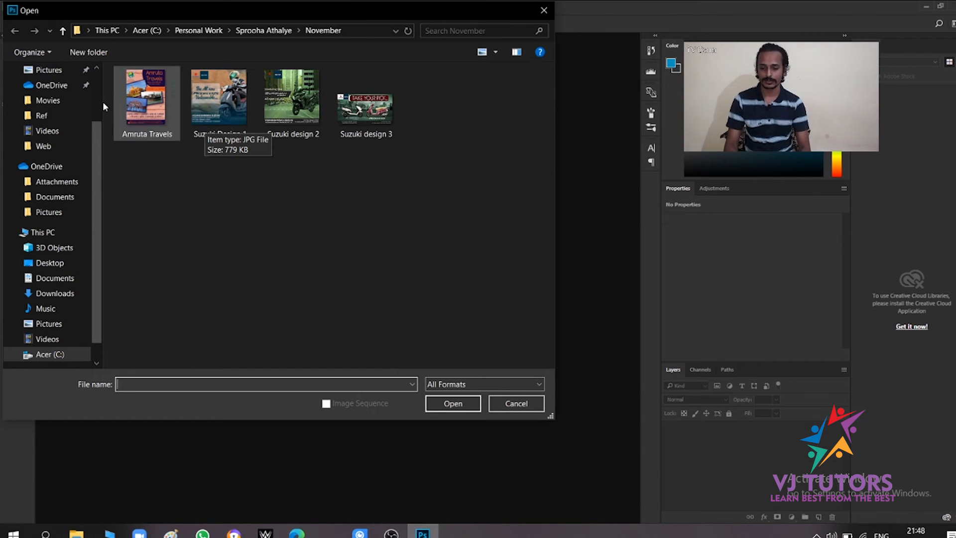
{"action": "left_click", "coordinate": [195, 31]}
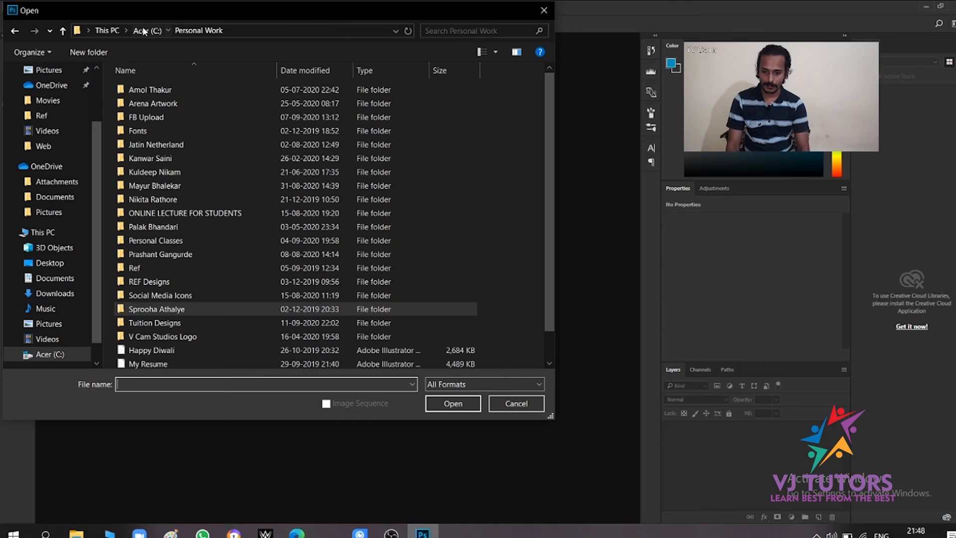
{"action": "left_click", "coordinate": [143, 29]}
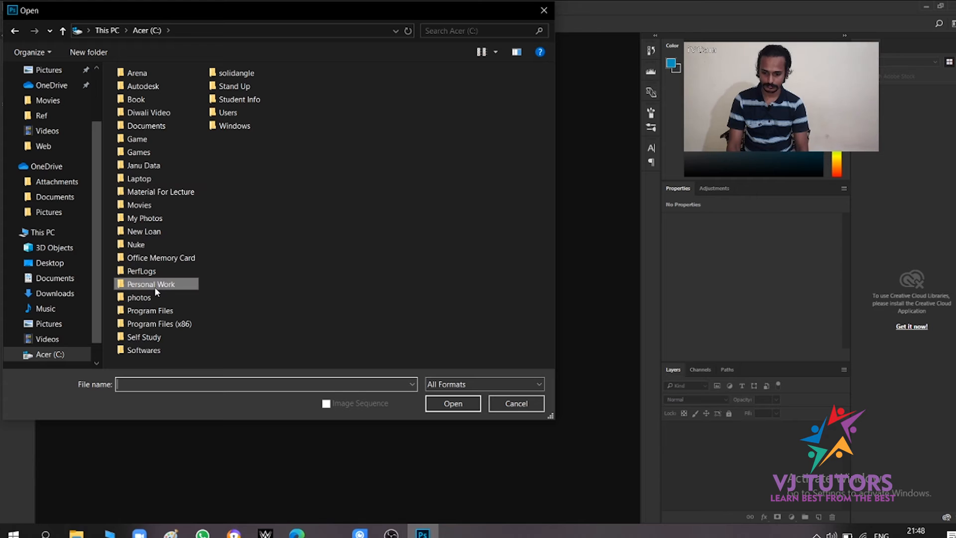
{"action": "double_click", "coordinate": [157, 193]}
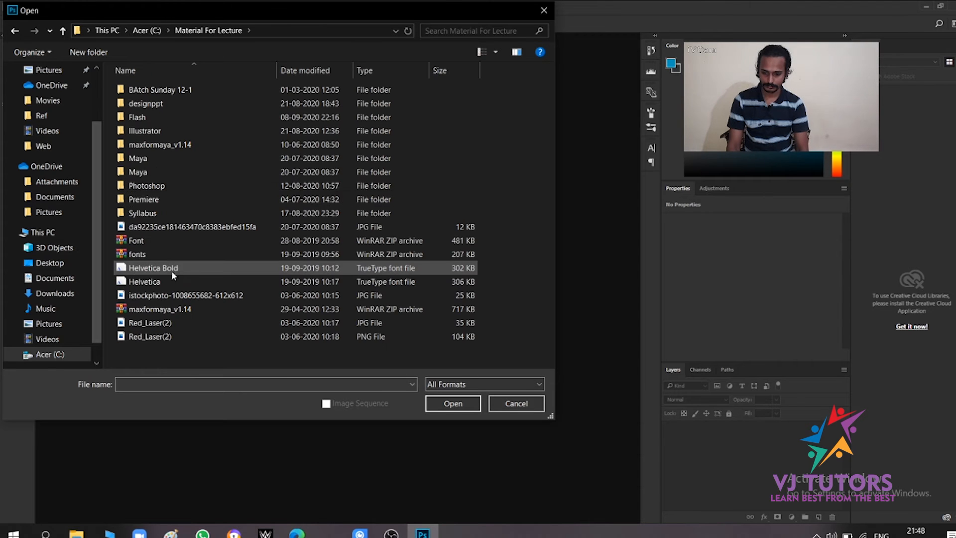
{"action": "left_click", "coordinate": [155, 185]}
{"action": "double_click", "coordinate": [155, 186]}
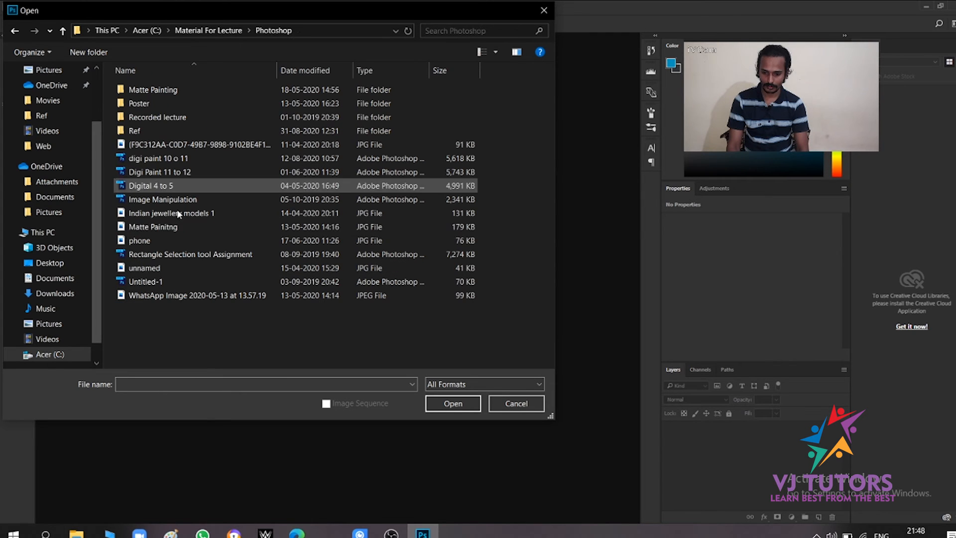
{"action": "double_click", "coordinate": [136, 132]}
Step: Find and open the image Teenage-Online-Modelling.jpg from the Ref folder
{"action": "scroll", "coordinate": [245, 239], "scroll_direction": "down", "scroll_amount": 8}
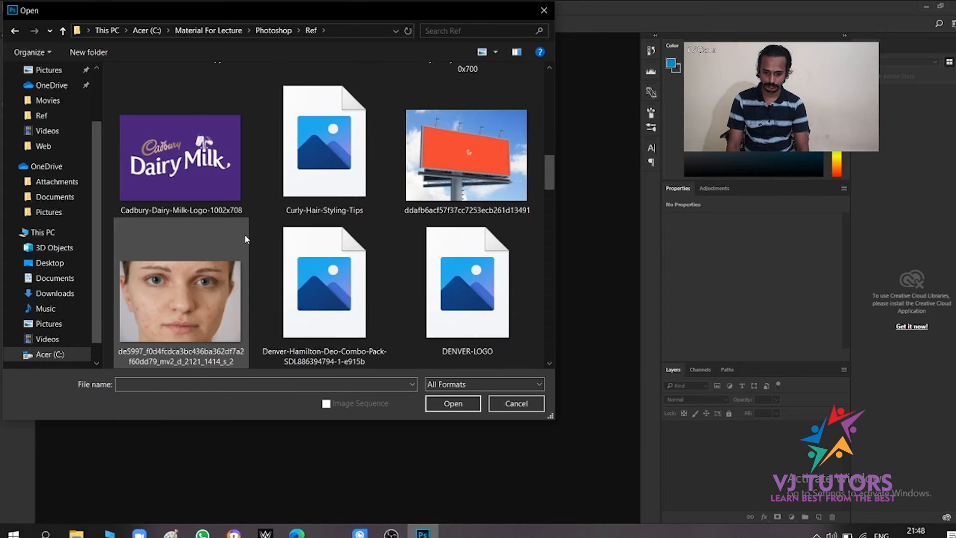
{"action": "scroll", "coordinate": [245, 239], "scroll_direction": "down", "scroll_amount": 15}
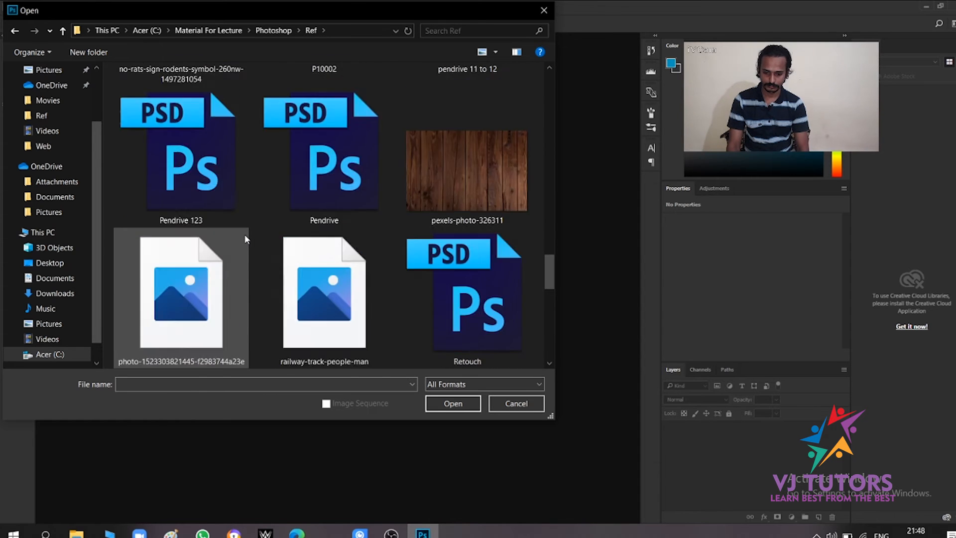
{"action": "scroll", "coordinate": [245, 239], "scroll_direction": "down", "scroll_amount": 5}
{"action": "double_click", "coordinate": [347, 320]}
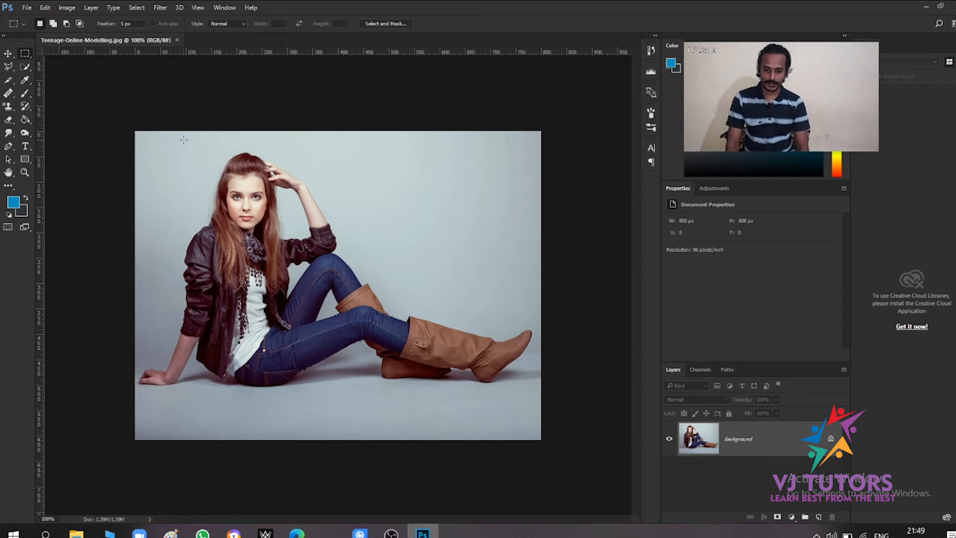
Step: Select the model's head and shoulders with the 5 px feathered marquee, copy the area to a new layer and hide the Background layer
{"action": "left_click_drag", "start_coordinate": [185, 140], "coordinate": [318, 274]}
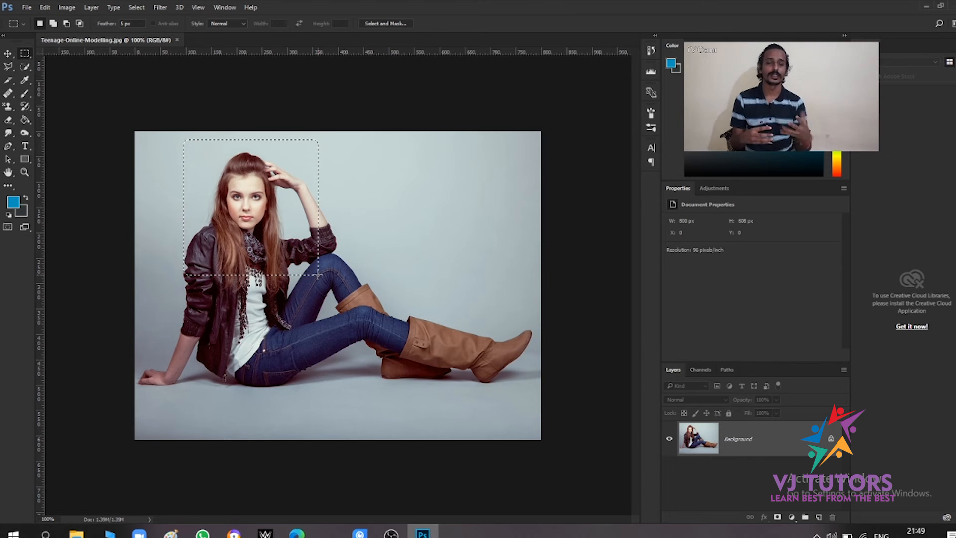
{"action": "right_click", "coordinate": [285, 232]}
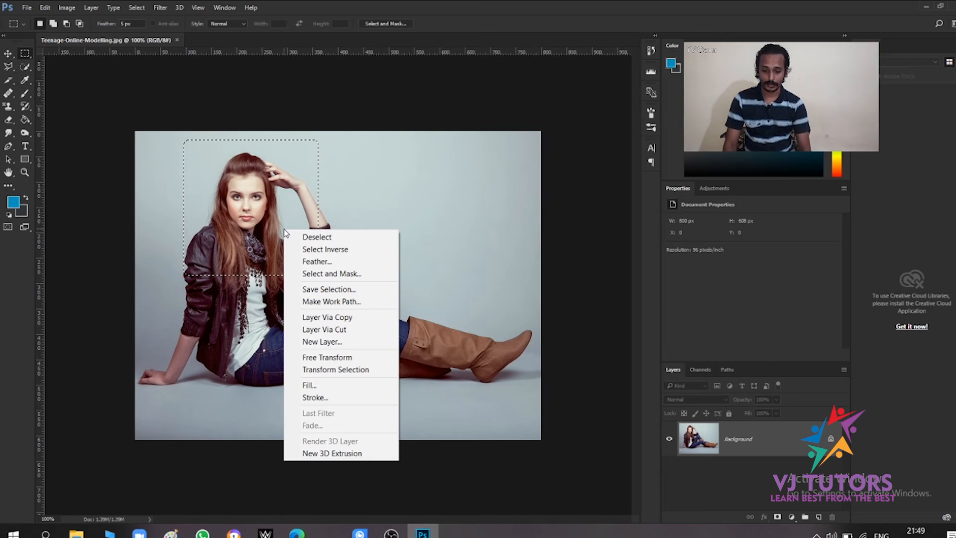
{"action": "left_click", "coordinate": [340, 321]}
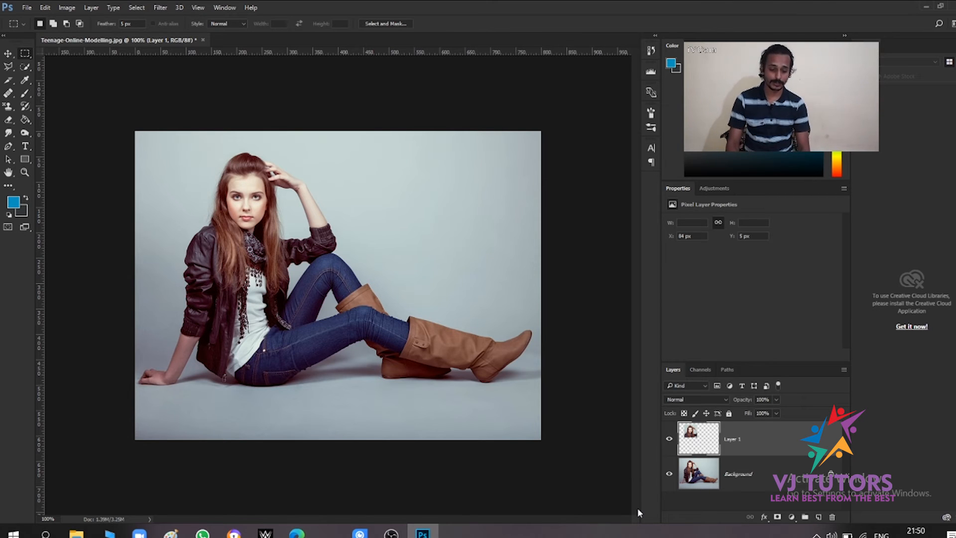
{"action": "left_click", "coordinate": [672, 473]}
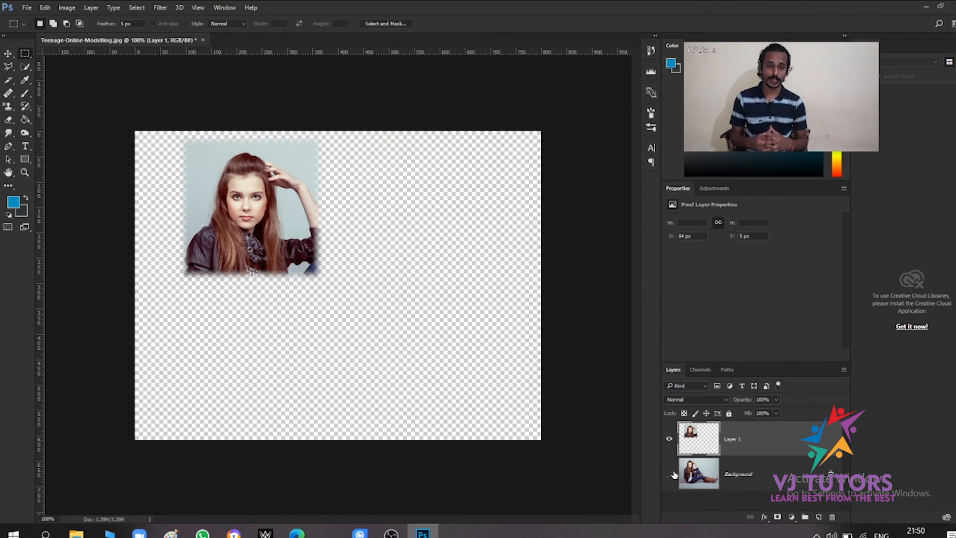
Step: Undo the copied layer and the head-and-shoulders selection, with the Background layer shown again
{"action": "key", "text": "ctrl+alt+z"}
{"action": "key", "text": "ctrl+alt+z"}
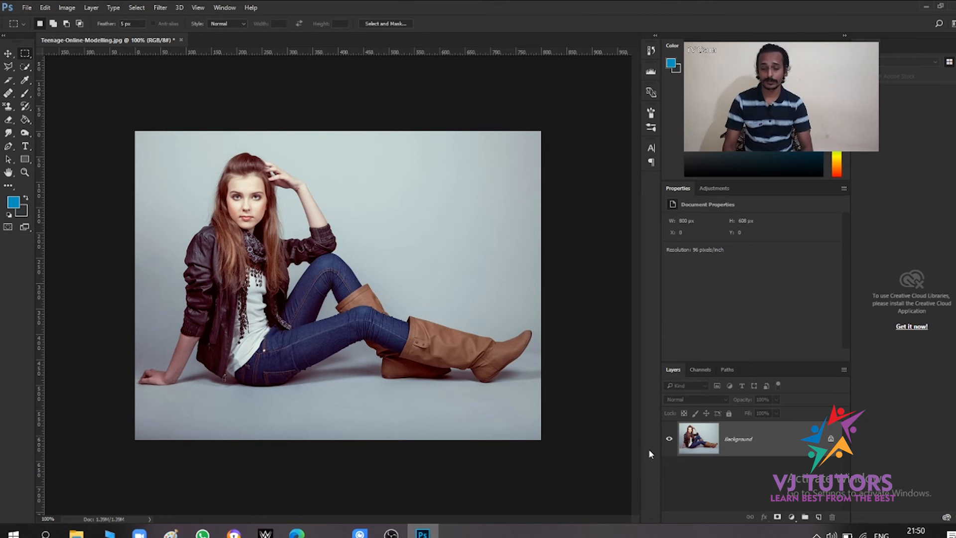
Step: Set the Rectangular Marquee Tool's feather to 0 px
{"action": "left_click_drag", "start_coordinate": [140, 23], "coordinate": [67, 23]}
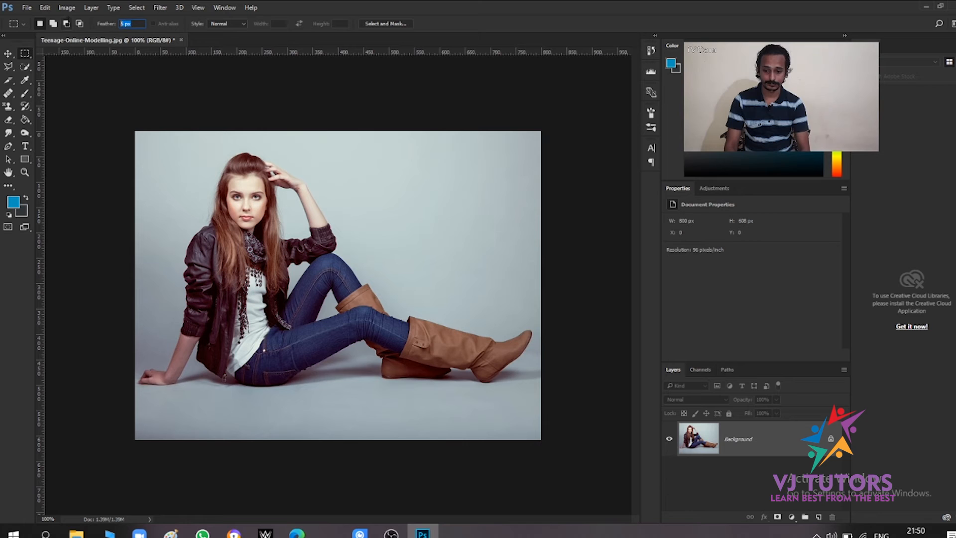
{"action": "type", "text": "0"}
{"action": "key", "text": "Return"}
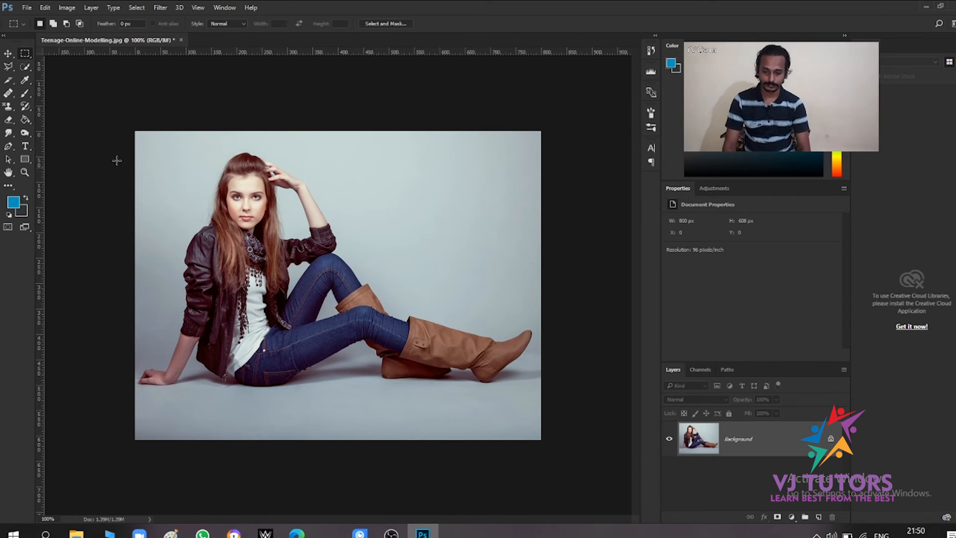
Step: Select the model's head and shoulders with an unfeathered rectangular marquee and copy the area to a new layer
{"action": "left_click_drag", "start_coordinate": [185, 143], "coordinate": [315, 285]}
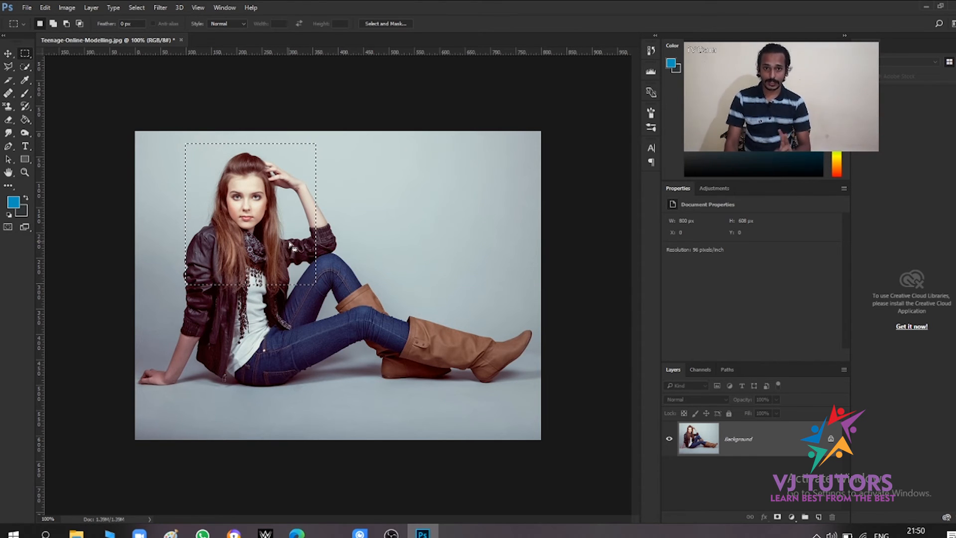
{"action": "key", "text": "ctrl+j"}
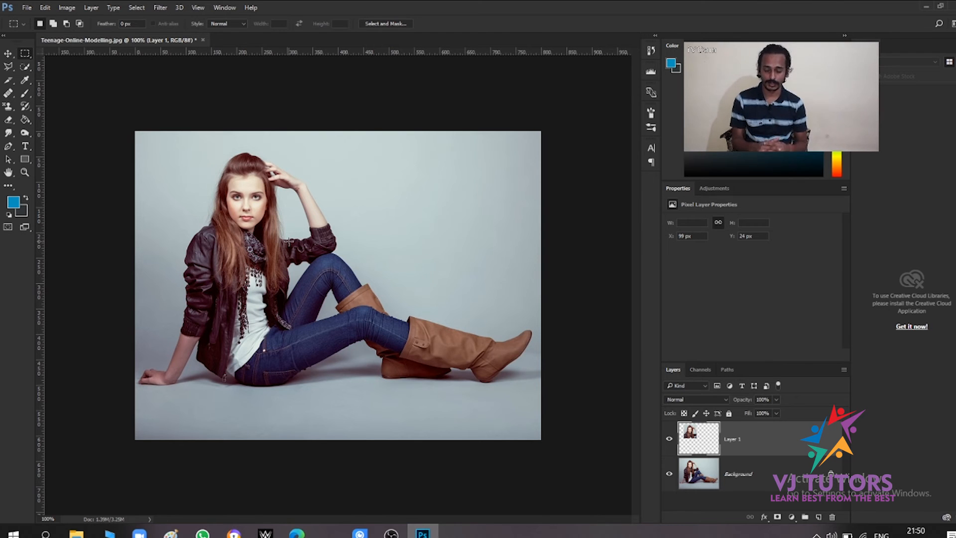
{"action": "key", "text": "ctrl+z"}
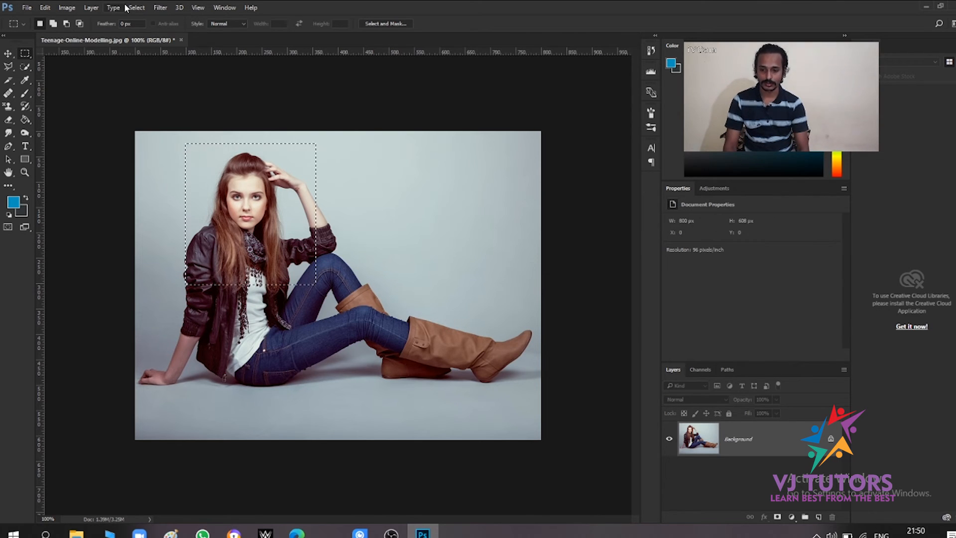
{"action": "left_click", "coordinate": [93, 8]}
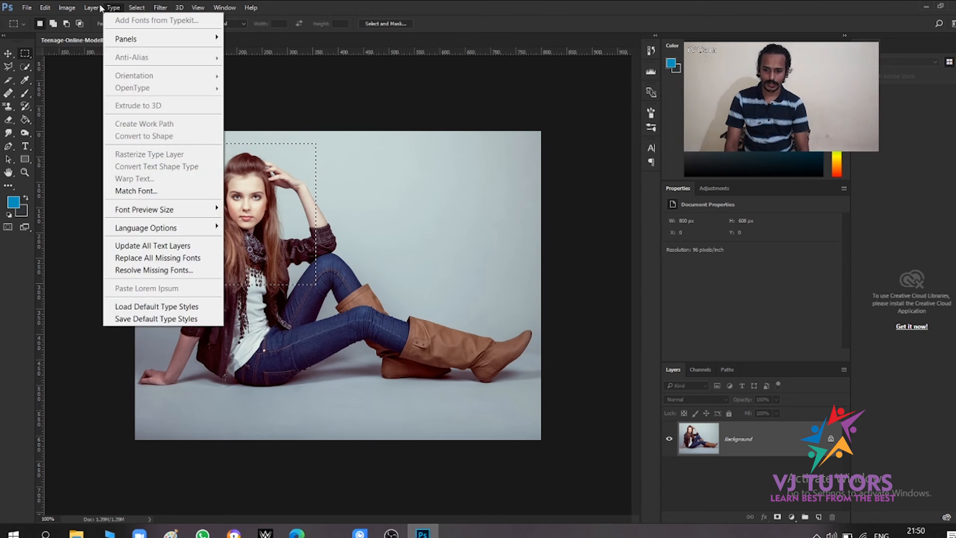
{"action": "left_click", "coordinate": [91, 8]}
{"action": "left_click", "coordinate": [91, 8]}
{"action": "mouse_move", "coordinate": [113, 21]}
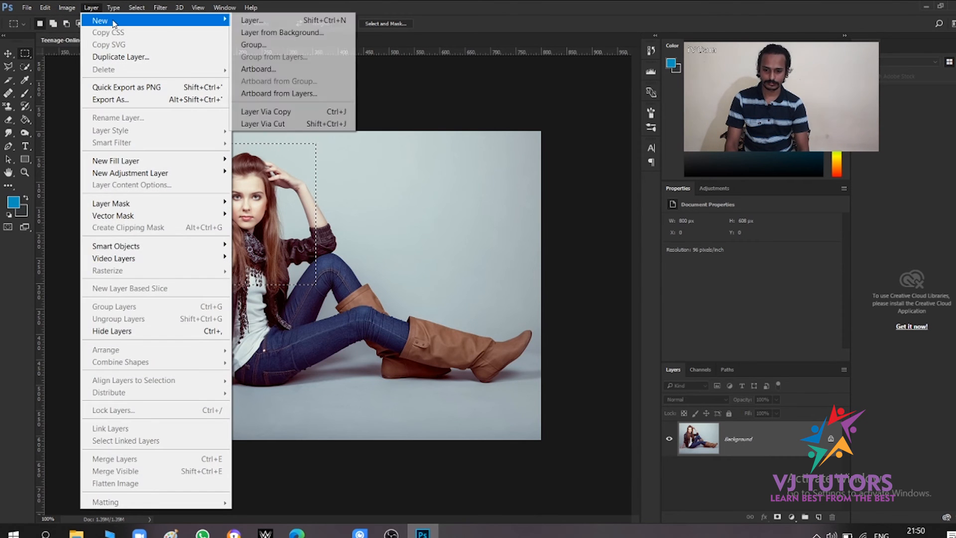
{"action": "left_click", "coordinate": [283, 112]}
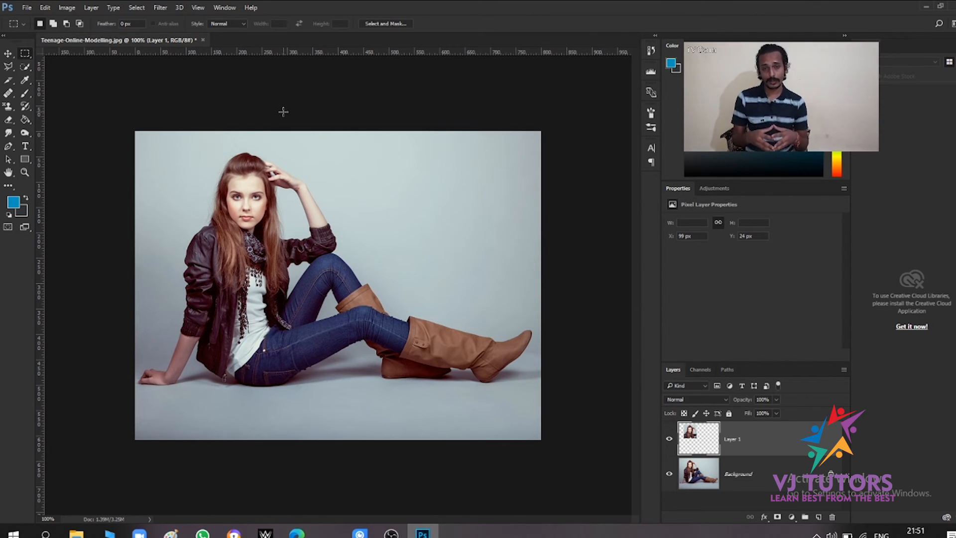
{"action": "left_click", "coordinate": [136, 8]}
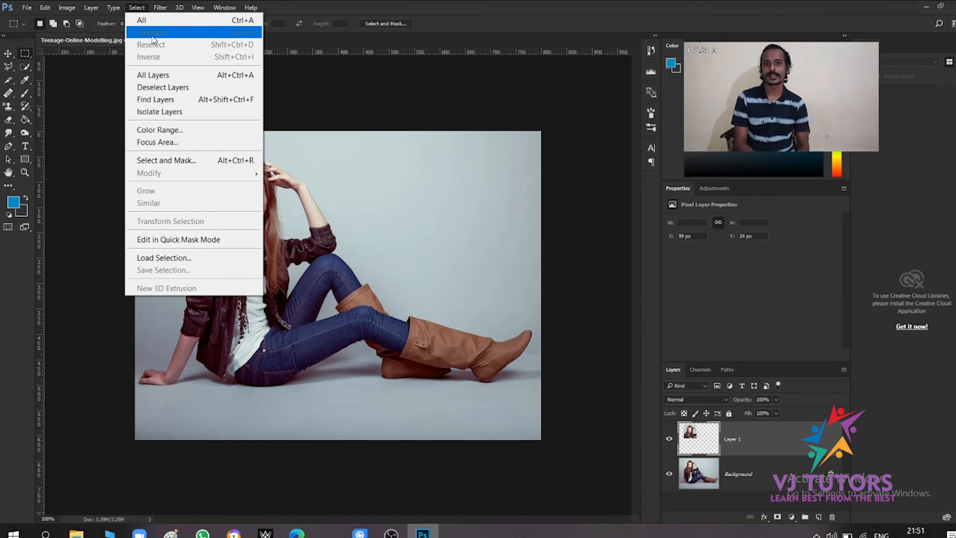
{"action": "left_click", "coordinate": [549, 230]}
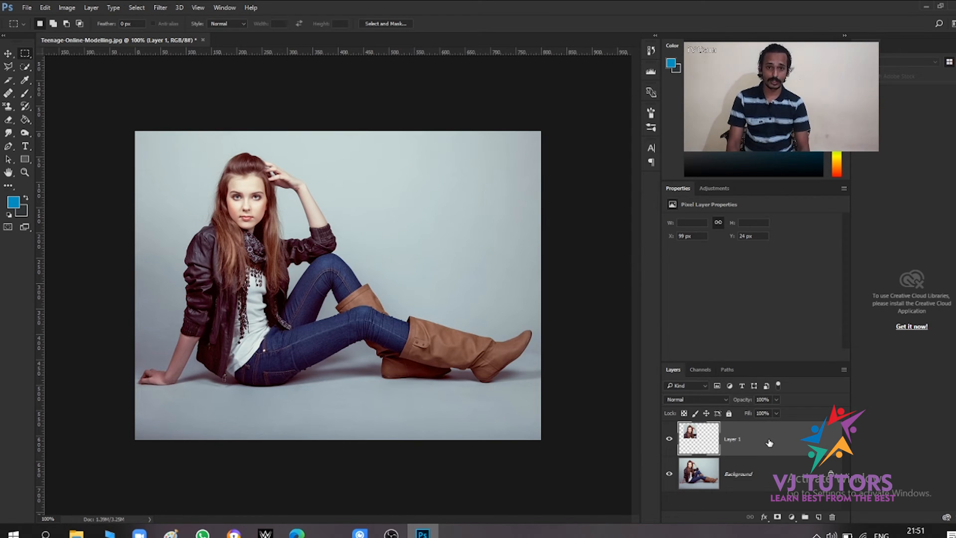
Step: Apply a 10 px white (ffffff) stroke, located at Center, around the copied head-and-shoulders layer
{"action": "left_click", "coordinate": [45, 7]}
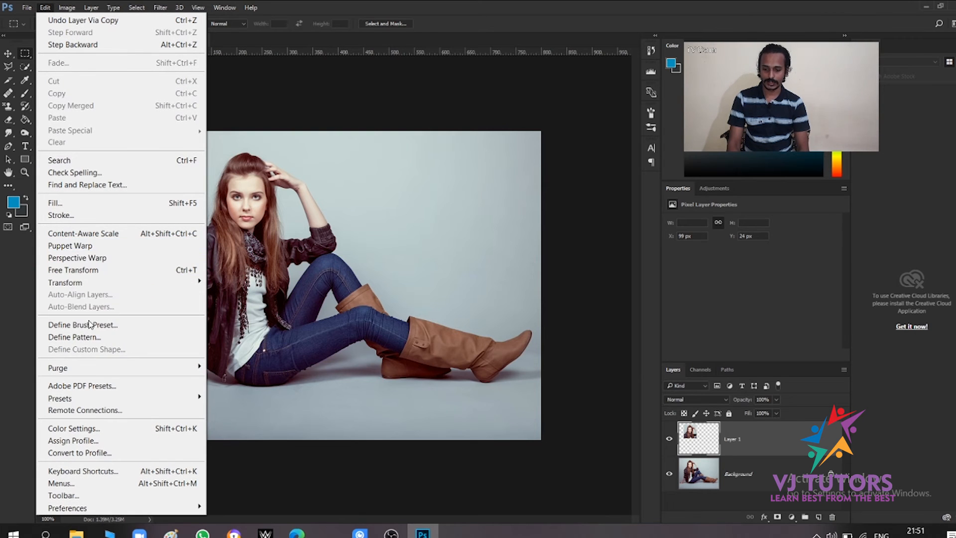
{"action": "left_click", "coordinate": [81, 218]}
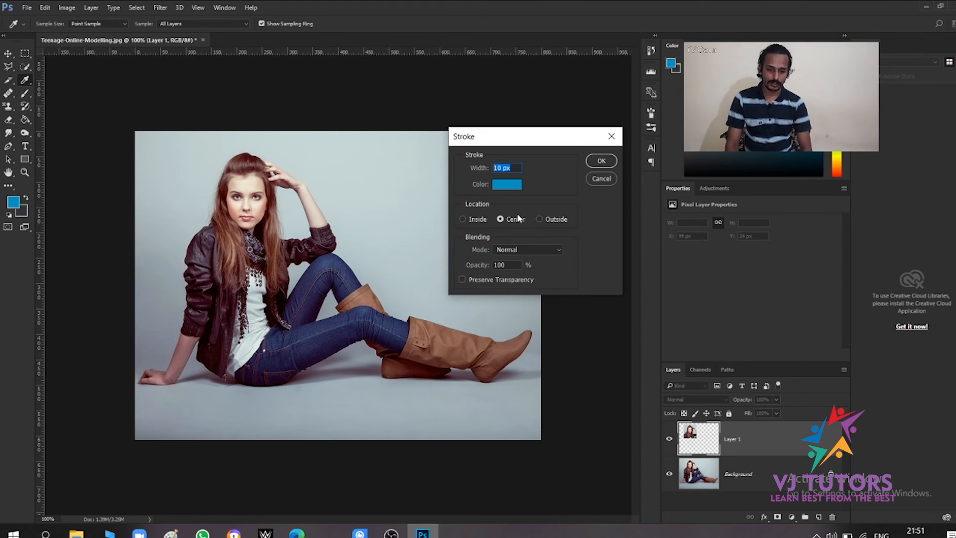
{"action": "left_click", "coordinate": [512, 185]}
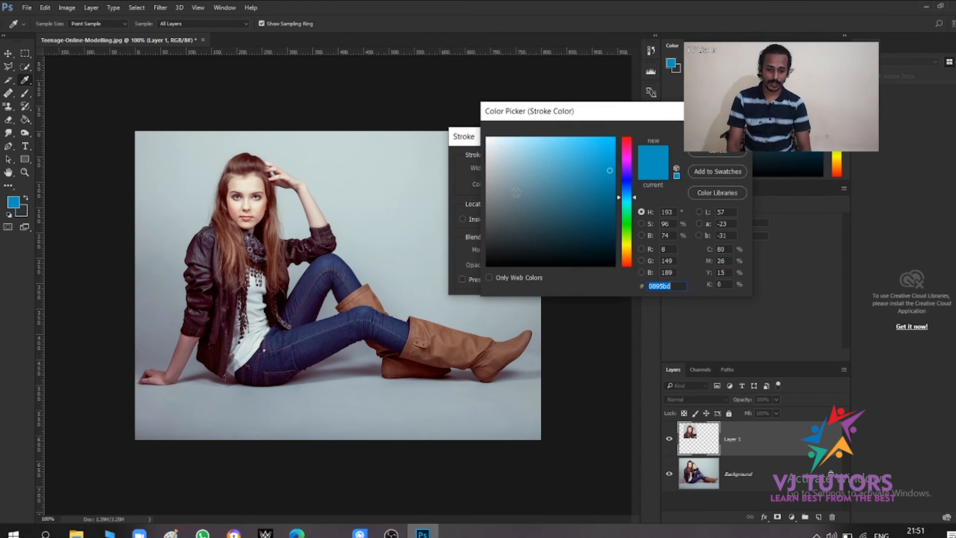
{"action": "type", "text": "ffffff"}
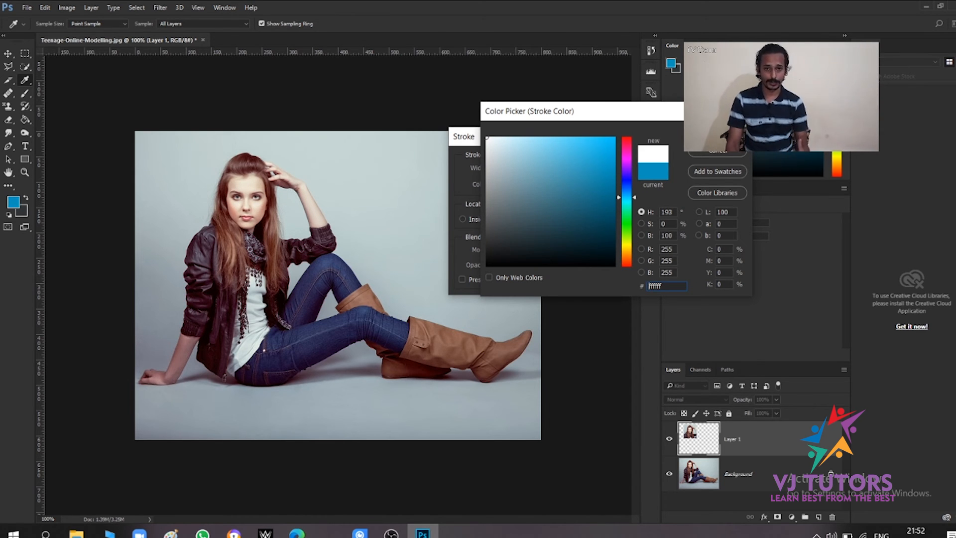
{"action": "key", "text": "Return"}
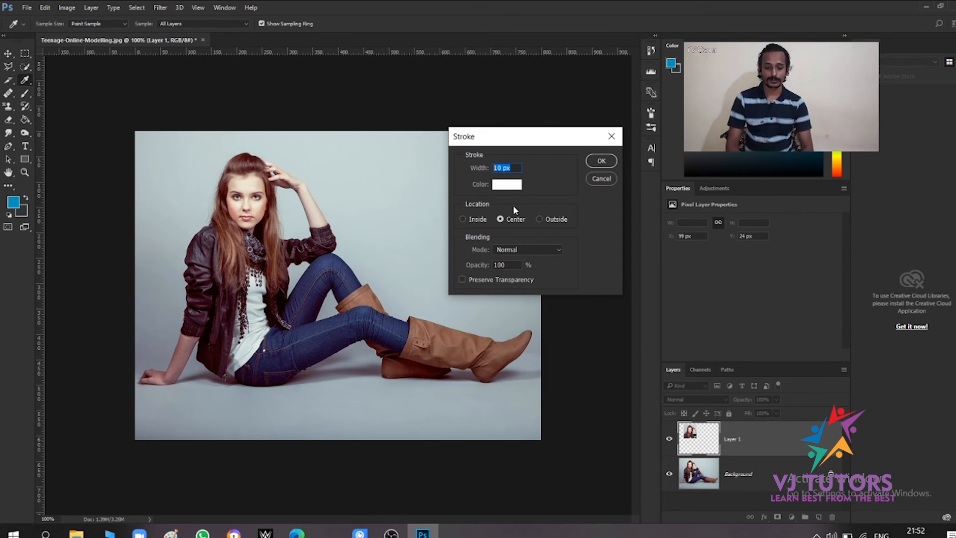
{"action": "left_click", "coordinate": [508, 220]}
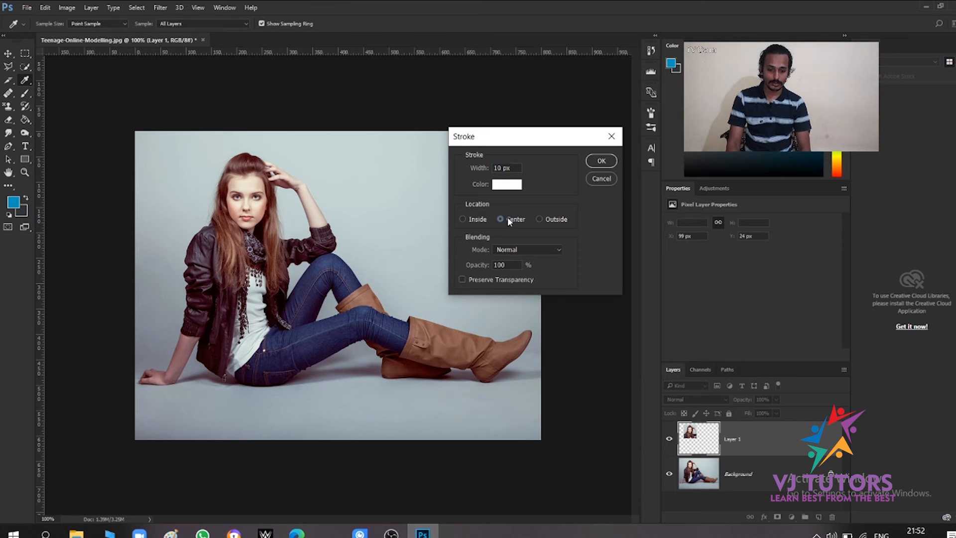
{"action": "left_click", "coordinate": [602, 160]}
{"action": "key", "text": "m"}
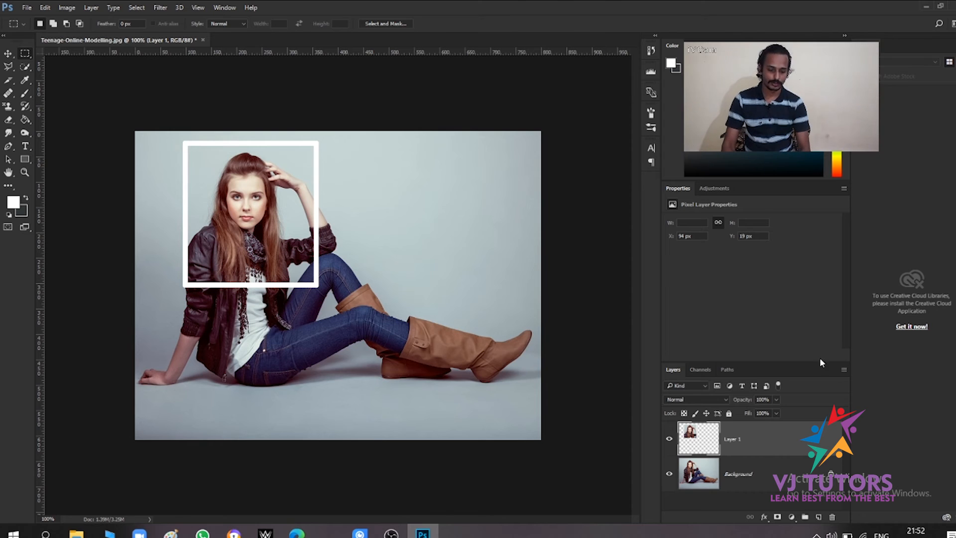
Step: Copy a rectangular area of the Background around the model's supporting arm and torso to a new layer and stroke it 10 px white, centered
{"action": "left_click", "coordinate": [737, 480]}
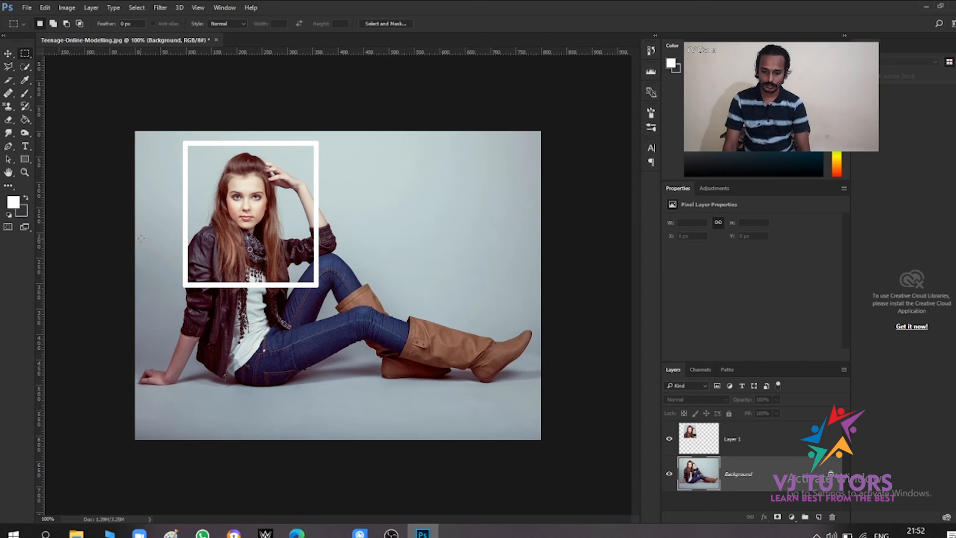
{"action": "left_click_drag", "start_coordinate": [142, 237], "coordinate": [268, 387]}
{"action": "key", "text": "ctrl+j"}
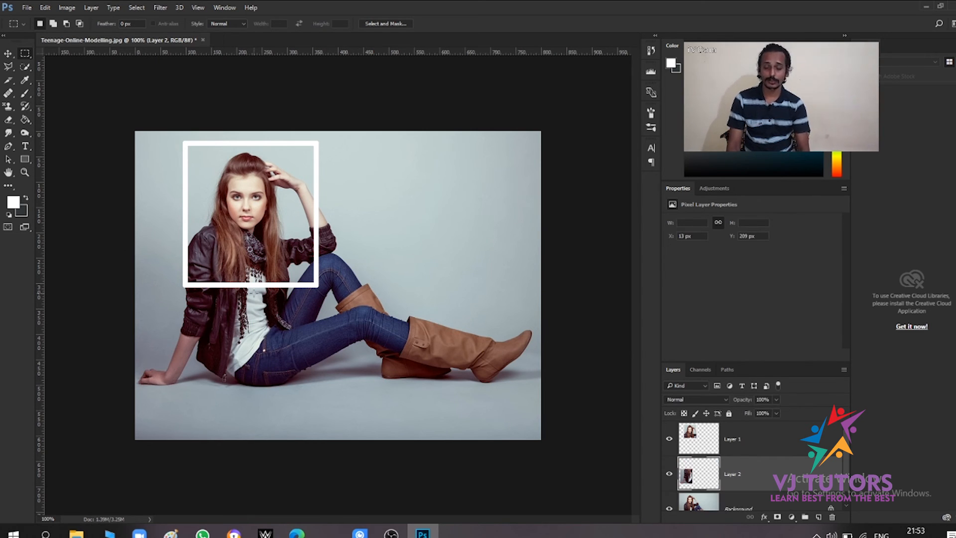
{"action": "left_click", "coordinate": [45, 7]}
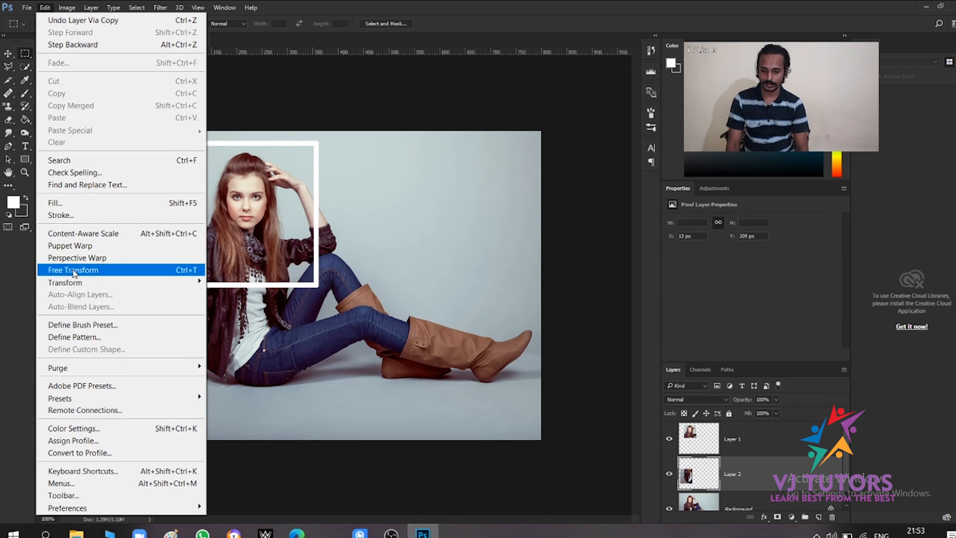
{"action": "left_click", "coordinate": [77, 215]}
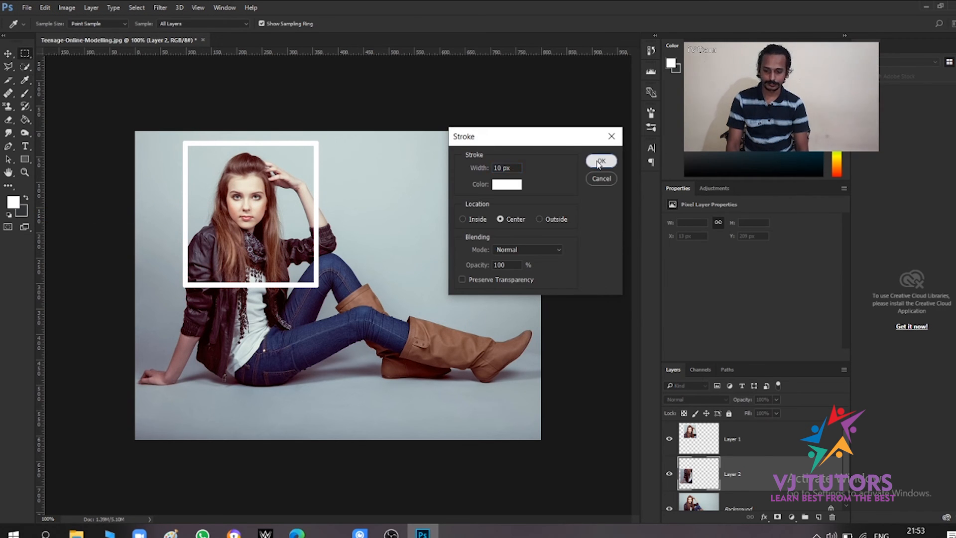
{"action": "left_click", "coordinate": [599, 161]}
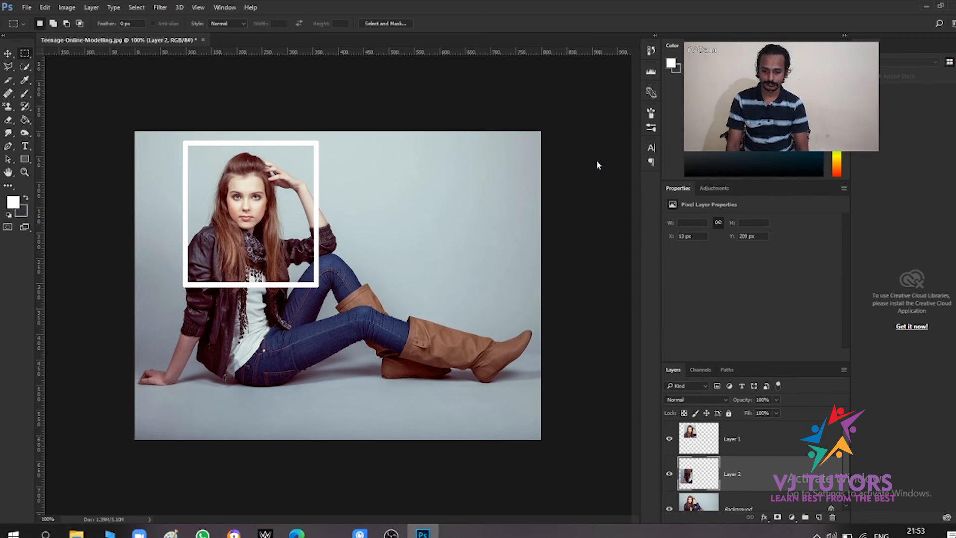
Step: Copy a rectangular Background area around the model's hips and thighs to a new layer and outline it with the 10 px white centered stroke
{"action": "scroll", "coordinate": [742, 490], "scroll_direction": "down", "scroll_amount": 1}
{"action": "left_click", "coordinate": [742, 490]}
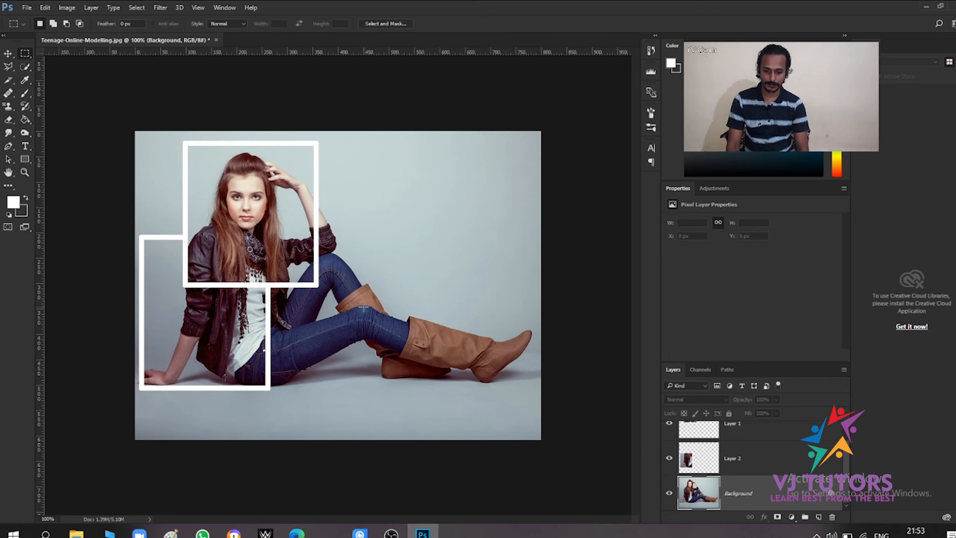
{"action": "left_click_drag", "start_coordinate": [237, 262], "coordinate": [353, 392]}
{"action": "key", "text": "ctrl+j"}
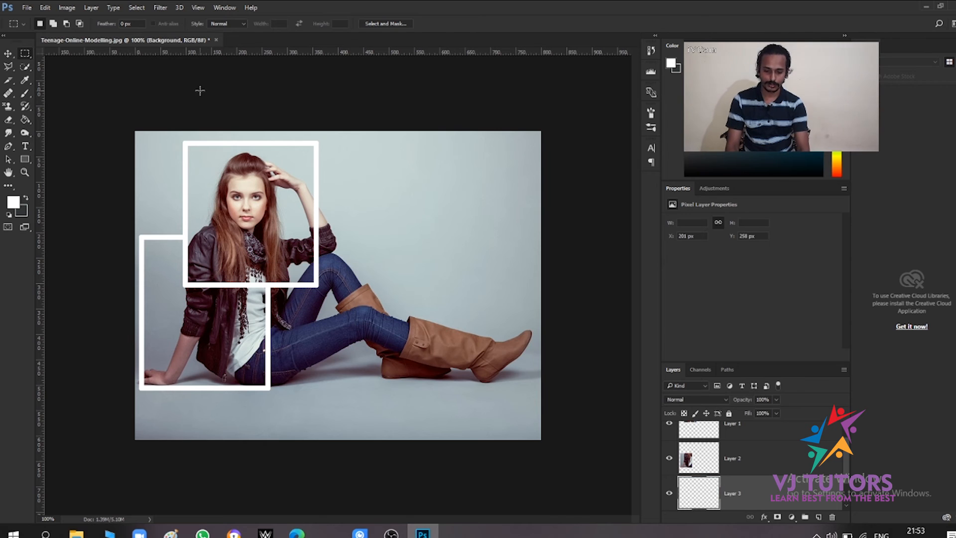
{"action": "left_click", "coordinate": [41, 7]}
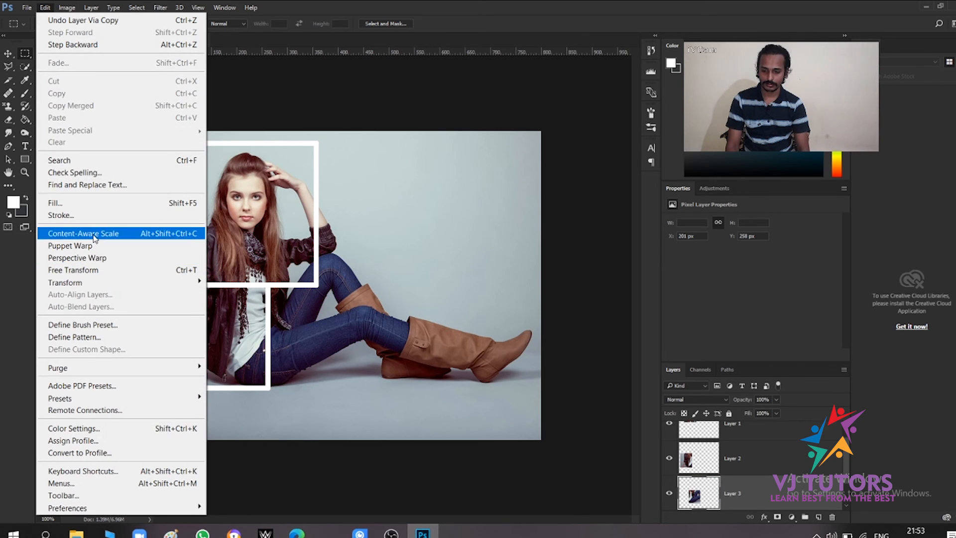
{"action": "left_click", "coordinate": [111, 217]}
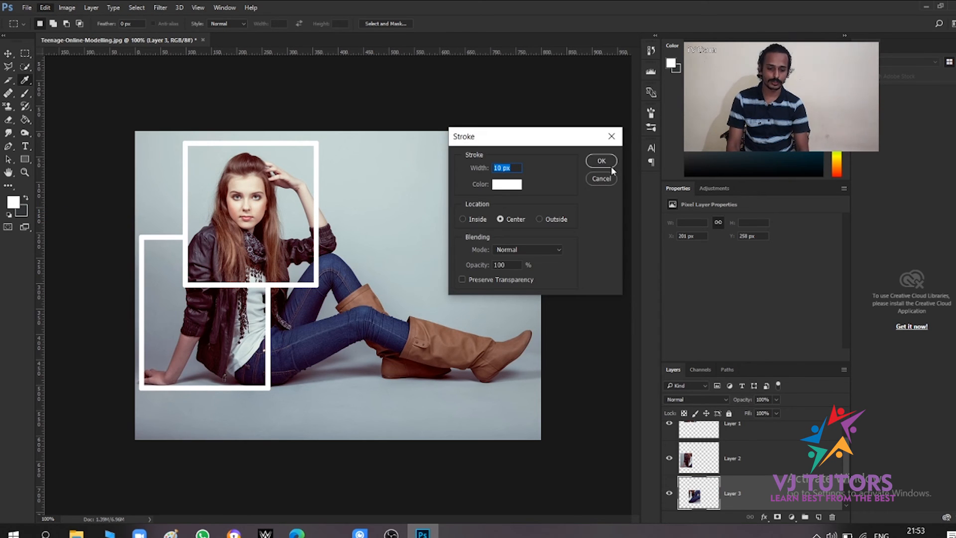
{"action": "left_click", "coordinate": [607, 165]}
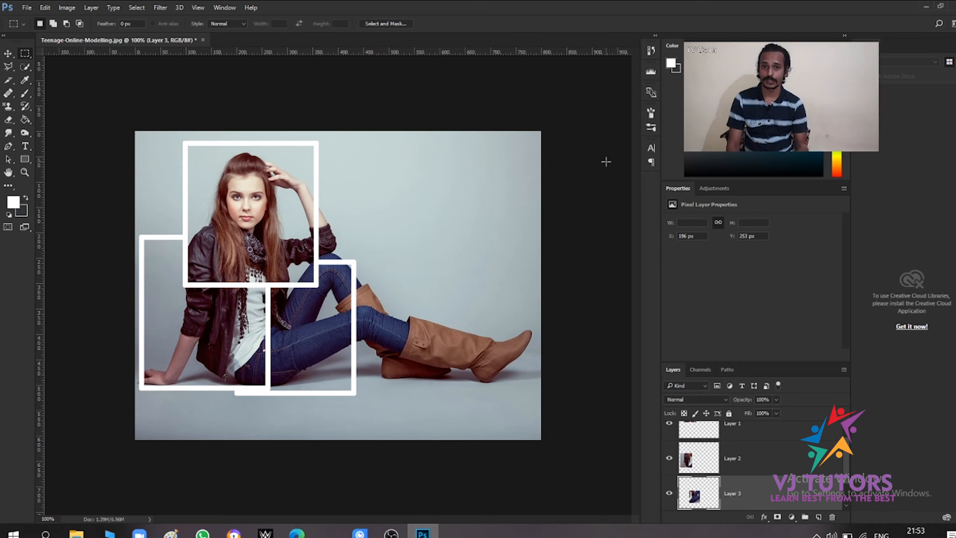
Step: Copy a rectangular Background area around the model's raised elbow and bent knee to a new layer and give it the 10 px white centered stroke
{"action": "scroll", "coordinate": [781, 465], "scroll_direction": "down", "scroll_amount": 1}
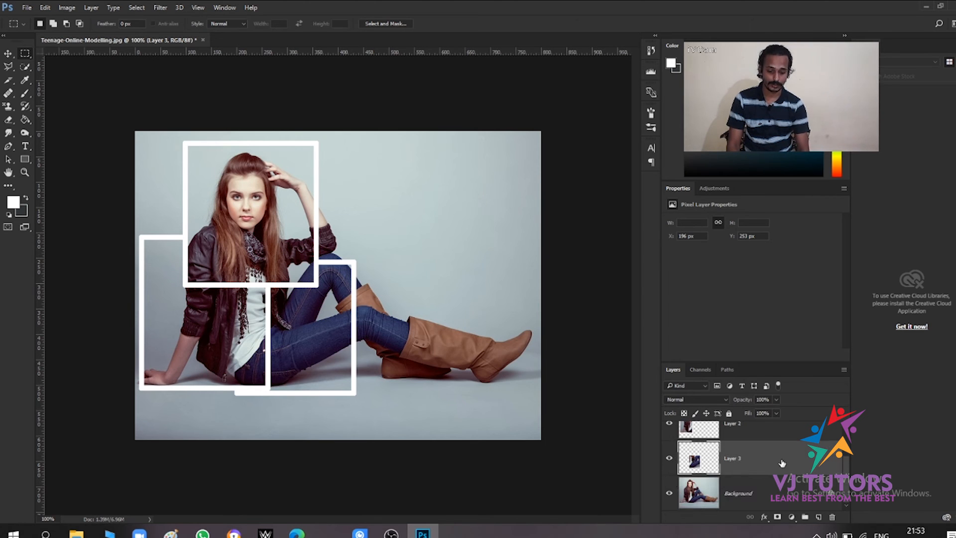
{"action": "left_click", "coordinate": [749, 501]}
{"action": "left_click_drag", "start_coordinate": [294, 199], "coordinate": [405, 319]}
{"action": "key", "text": "ctrl+j"}
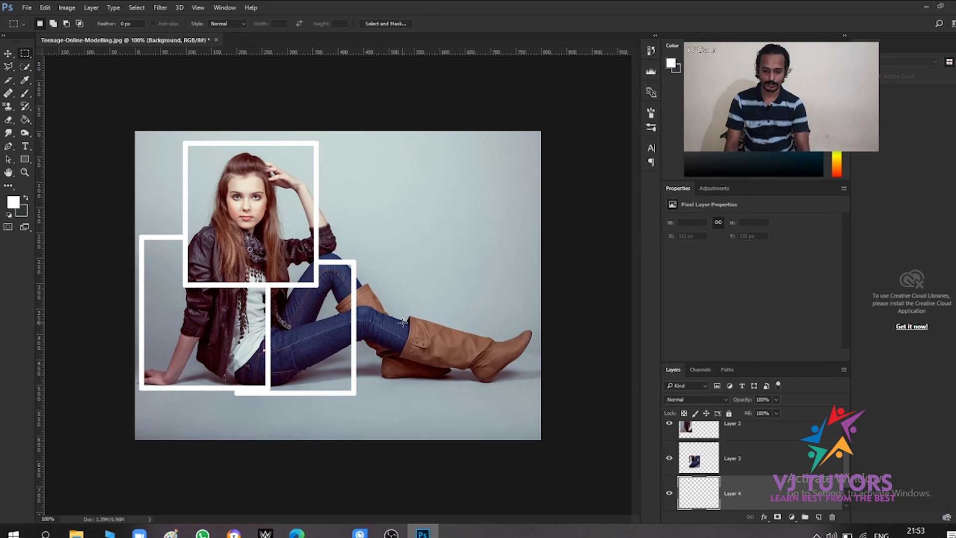
{"action": "left_click", "coordinate": [44, 7]}
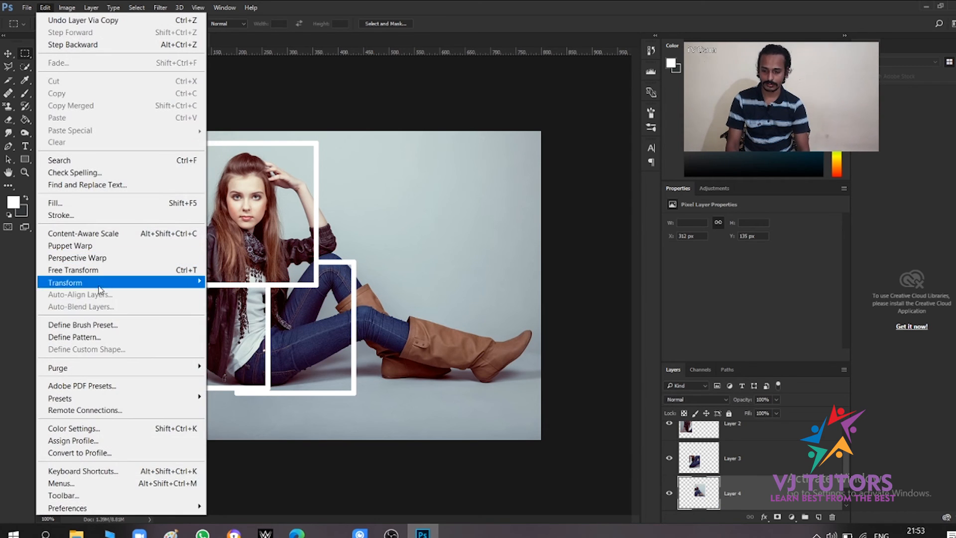
{"action": "left_click", "coordinate": [92, 215]}
{"action": "left_click", "coordinate": [600, 162]}
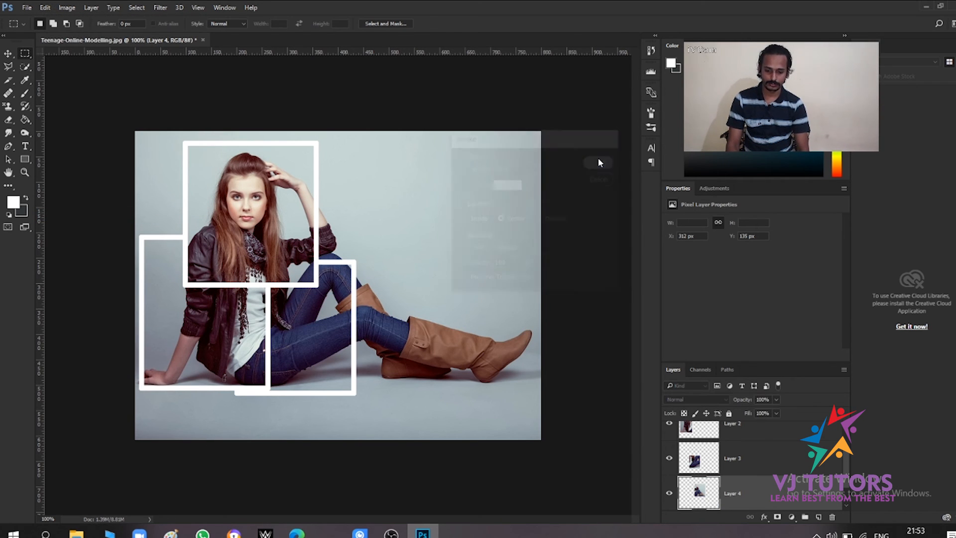
Step: Copy a wide rectangular Background area around the model's lower legs and boots to a new layer and frame it with the 10 px white centered stroke
{"action": "left_click_drag", "start_coordinate": [319, 300], "coordinate": [538, 410]}
{"action": "scroll", "coordinate": [712, 493], "scroll_direction": "down", "scroll_amount": 1}
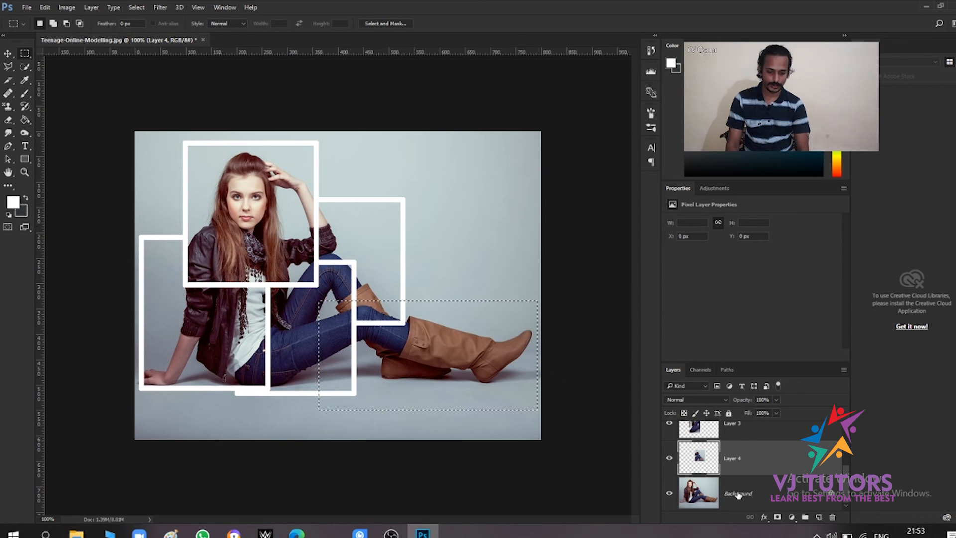
{"action": "left_click", "coordinate": [738, 495]}
{"action": "key", "text": "ctrl+j"}
{"action": "left_click", "coordinate": [45, 7]}
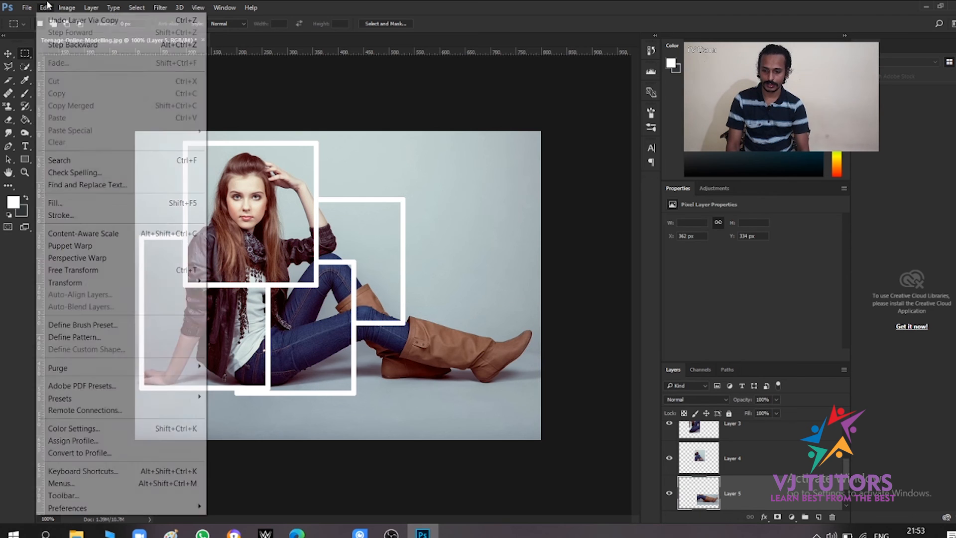
{"action": "left_click", "coordinate": [60, 215]}
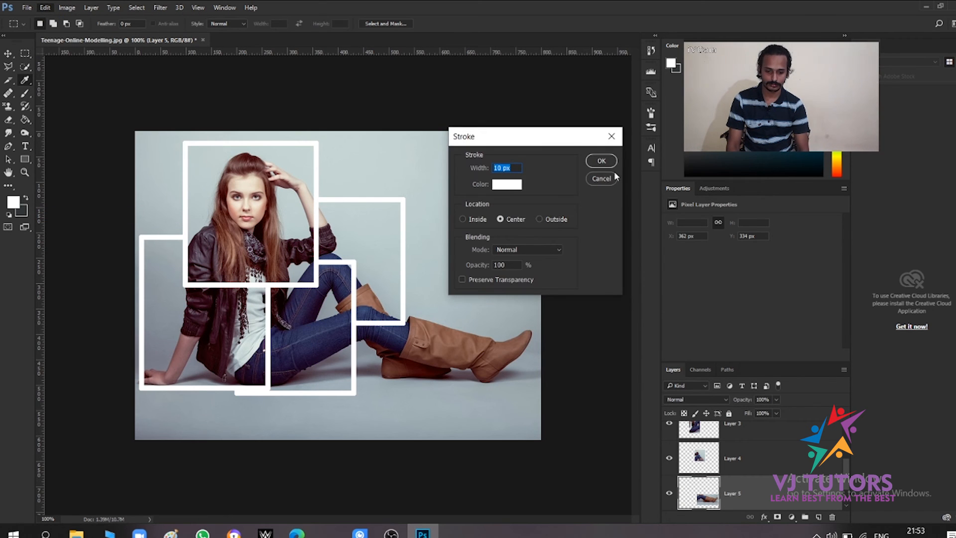
{"action": "left_click", "coordinate": [603, 161]}
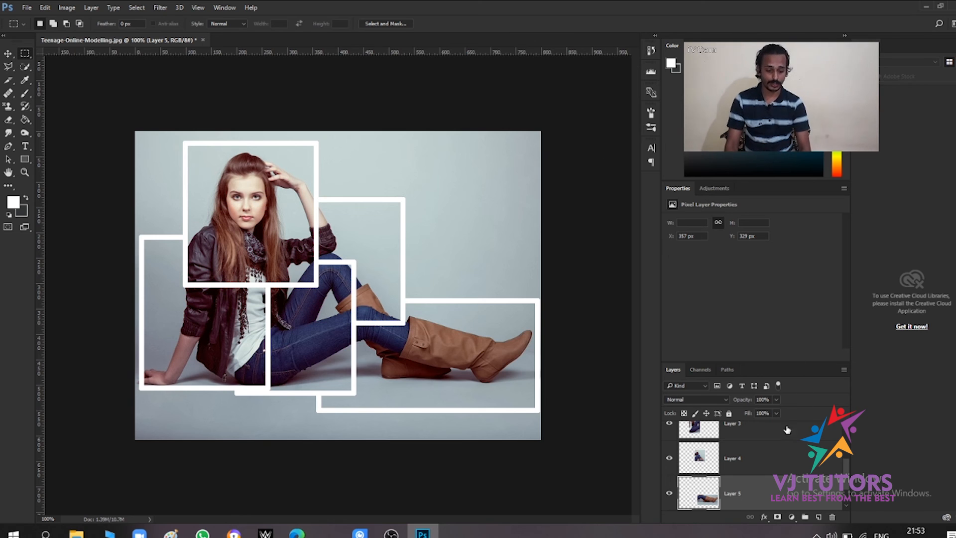
Step: Hide the Background layer so only the framed rectangular pieces show
{"action": "scroll", "coordinate": [751, 498], "scroll_direction": "down", "scroll_amount": 1}
{"action": "left_click", "coordinate": [668, 493]}
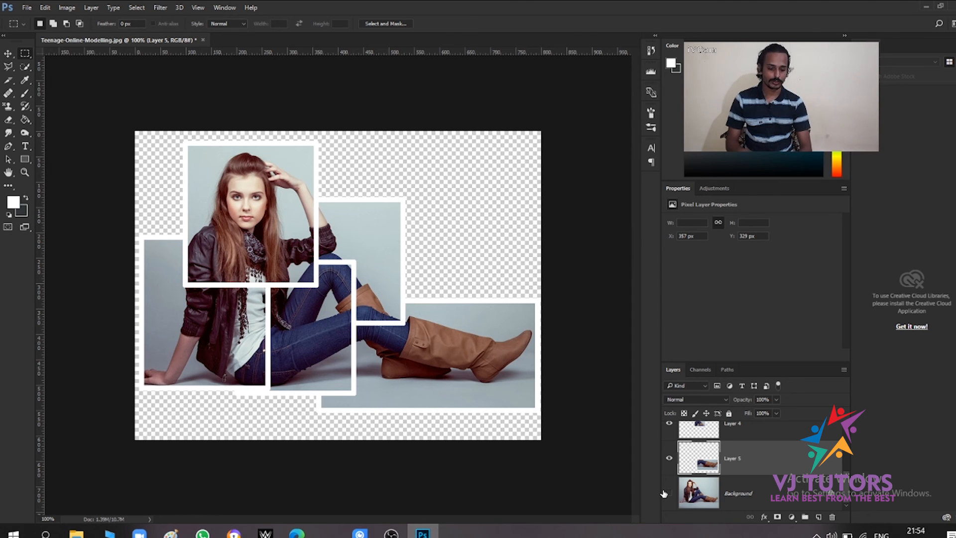
{"action": "scroll", "coordinate": [781, 475], "scroll_direction": "up", "scroll_amount": 3}
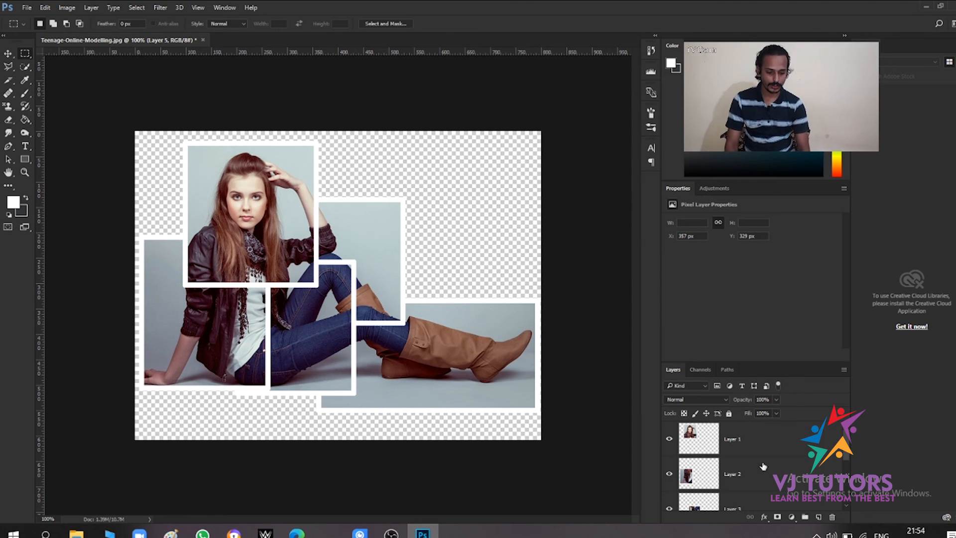
Step: Rotate the framed head-and-torso piece on Layer 1 slightly counterclockwise with Free Transform's Rotate option
{"action": "left_click", "coordinate": [755, 437]}
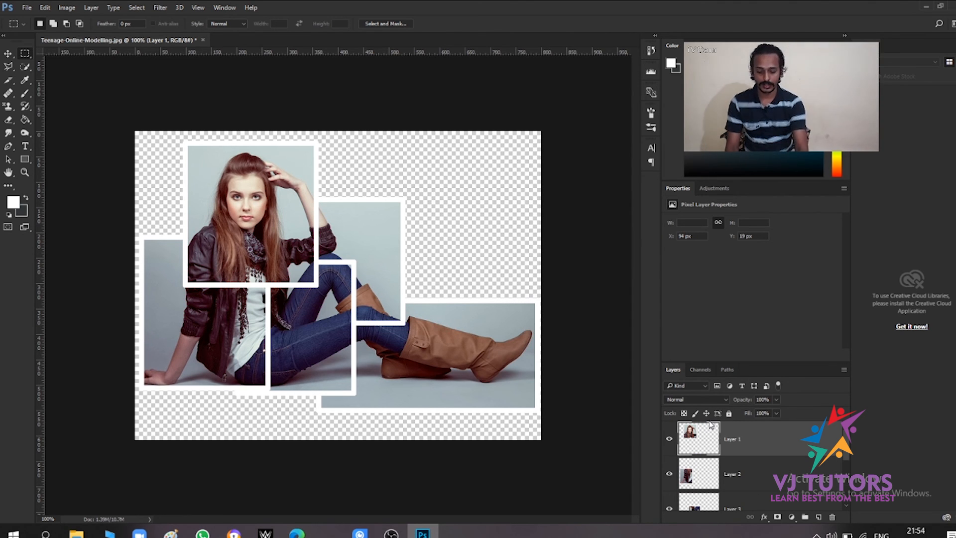
{"action": "key", "text": "ctrl+t"}
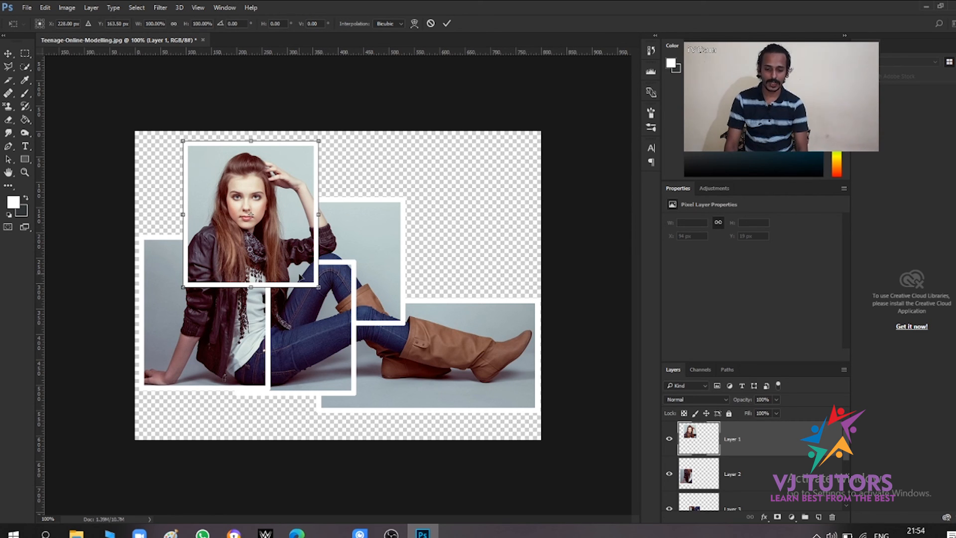
{"action": "right_click", "coordinate": [232, 219]}
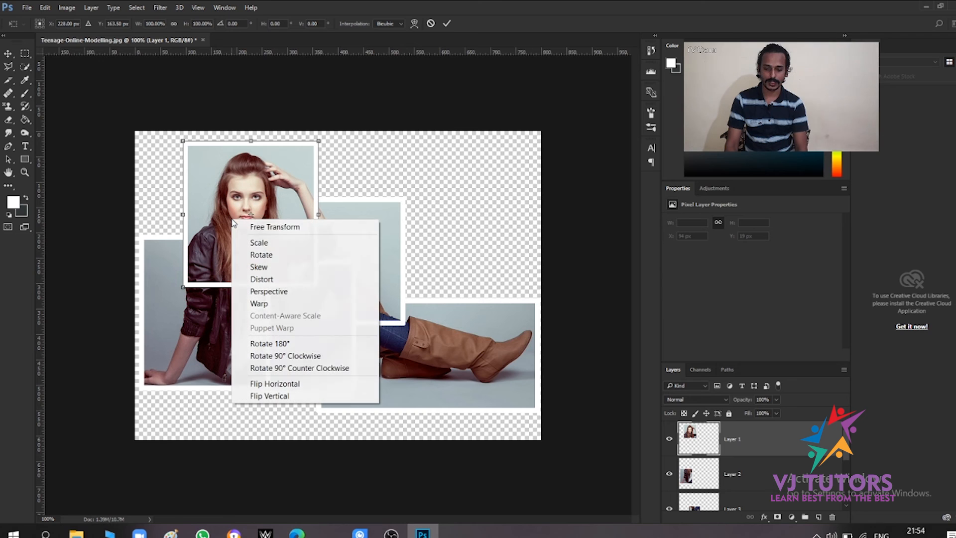
{"action": "left_click", "coordinate": [259, 256]}
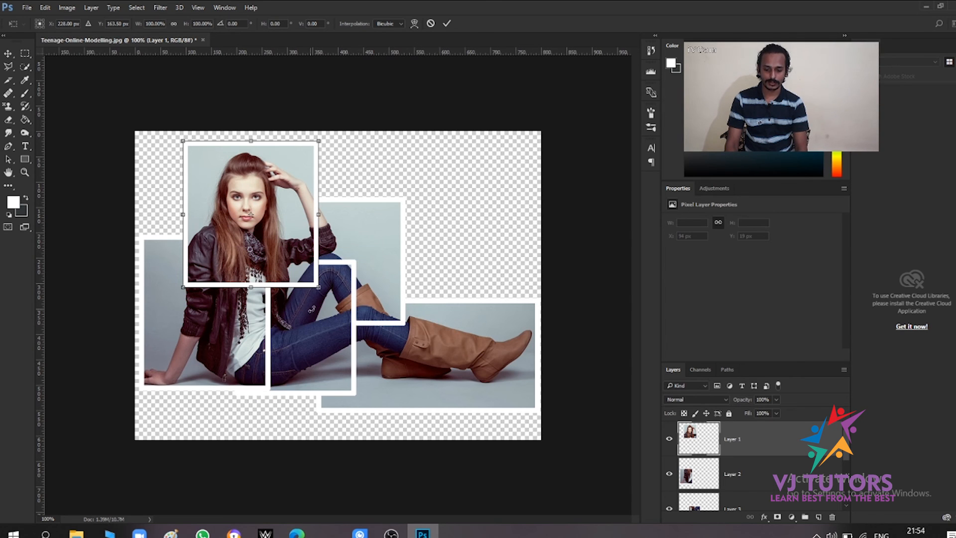
{"action": "left_click_drag", "start_coordinate": [324, 295], "coordinate": [328, 294]}
{"action": "key", "text": "Return"}
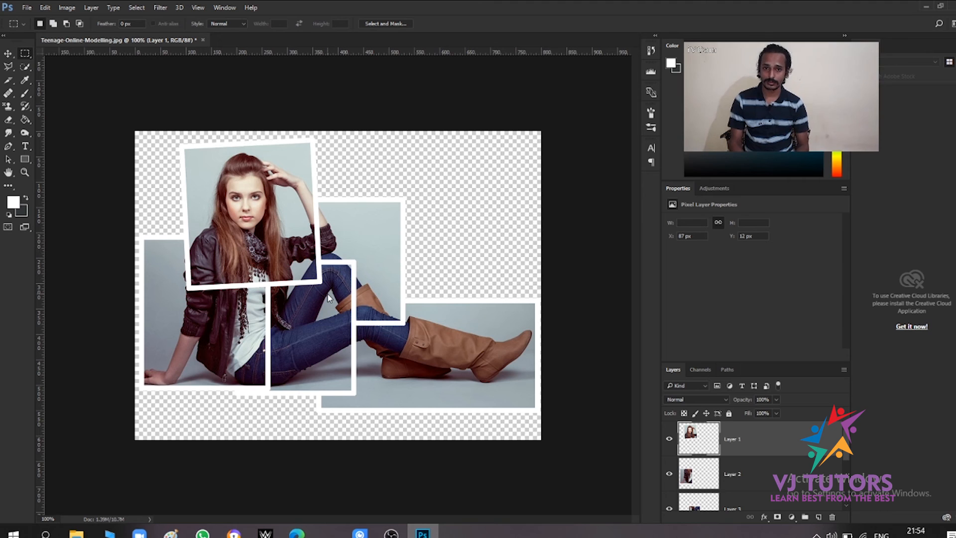
Step: Rotate the framed piece with the model's supporting arm on Layer 2 clockwise by about 2.5 degrees
{"action": "key", "text": "v"}
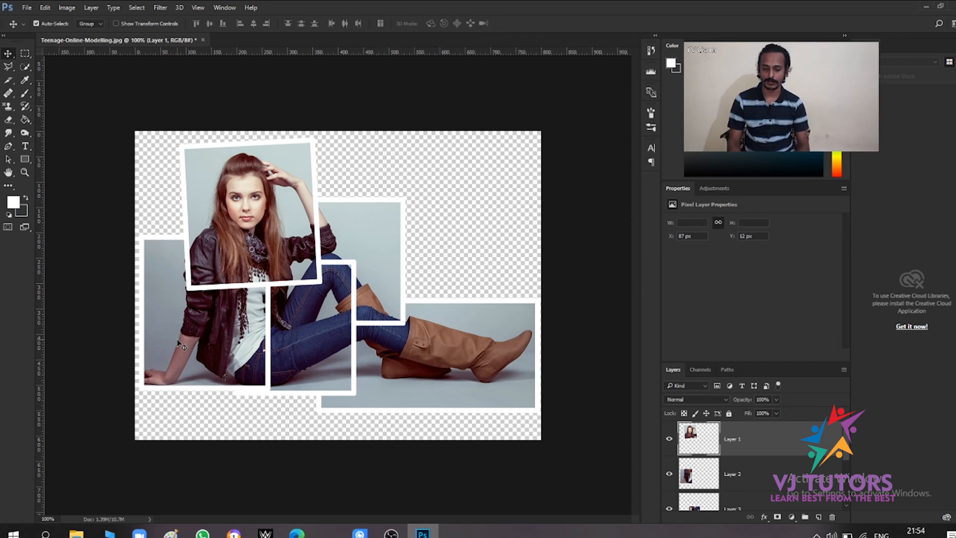
{"action": "left_click", "coordinate": [181, 343]}
{"action": "key", "text": "ctrl+t"}
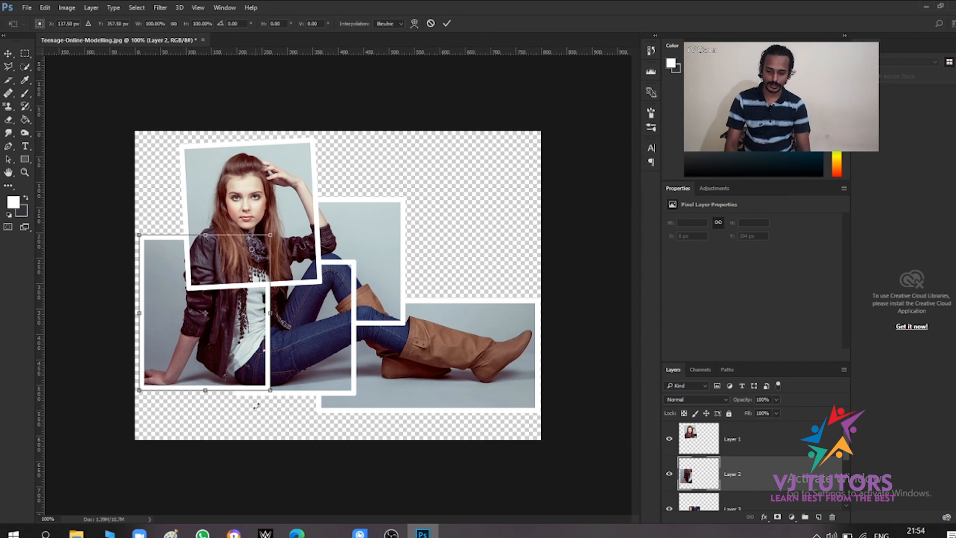
{"action": "left_click_drag", "start_coordinate": [268, 406], "coordinate": [267, 411]}
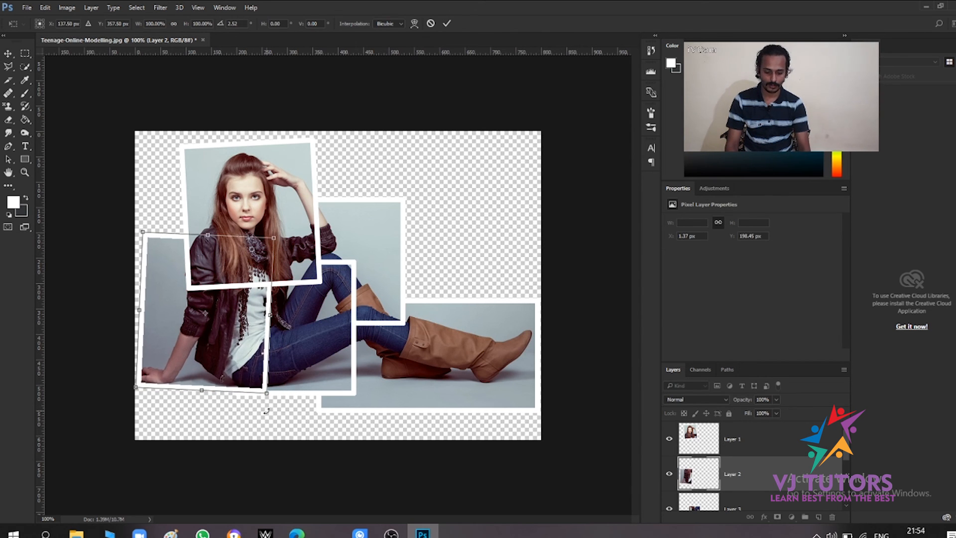
{"action": "key", "text": "Return"}
Step: Rotate the framed hips-and-thighs piece on Layer 3 slightly counterclockwise
{"action": "left_click", "coordinate": [314, 374]}
{"action": "key", "text": "ctrl+t"}
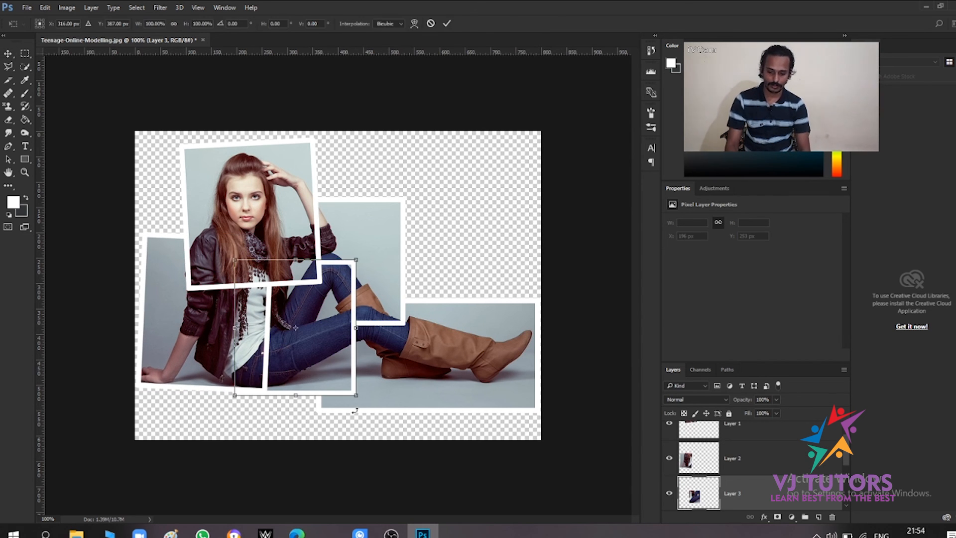
{"action": "left_click_drag", "start_coordinate": [355, 410], "coordinate": [362, 411]}
{"action": "key", "text": "Return"}
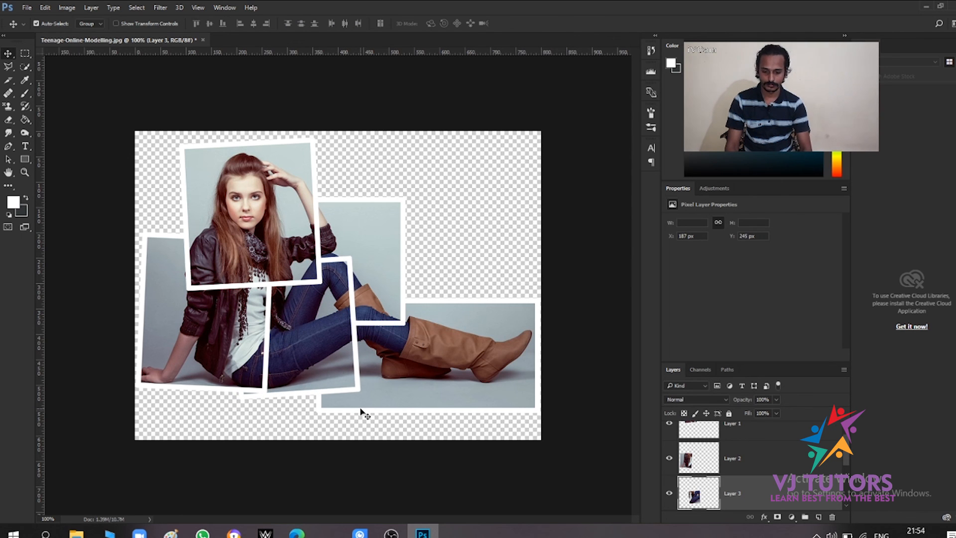
Step: Rotate the framed elbow-and-bent-knee piece on Layer 4 slightly counterclockwise
{"action": "left_click", "coordinate": [387, 239]}
{"action": "key", "text": "ctrl+t"}
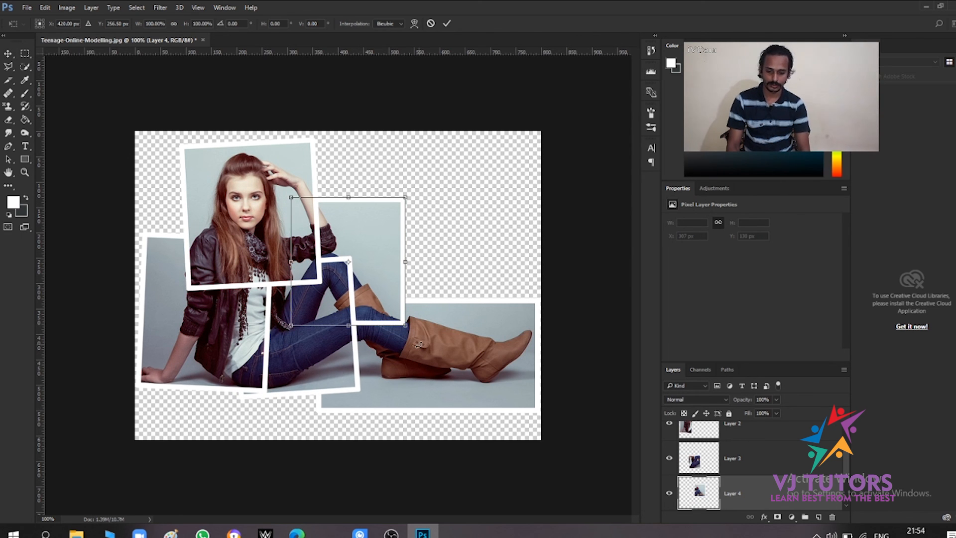
{"action": "left_click_drag", "start_coordinate": [418, 343], "coordinate": [418, 337]}
{"action": "key", "text": "Return"}
Step: Rotate the wide framed lower-legs-and-boots piece on Layer 5 slightly clockwise
{"action": "left_click", "coordinate": [442, 384], "text": "ctrl"}
{"action": "key", "text": "ctrl+t"}
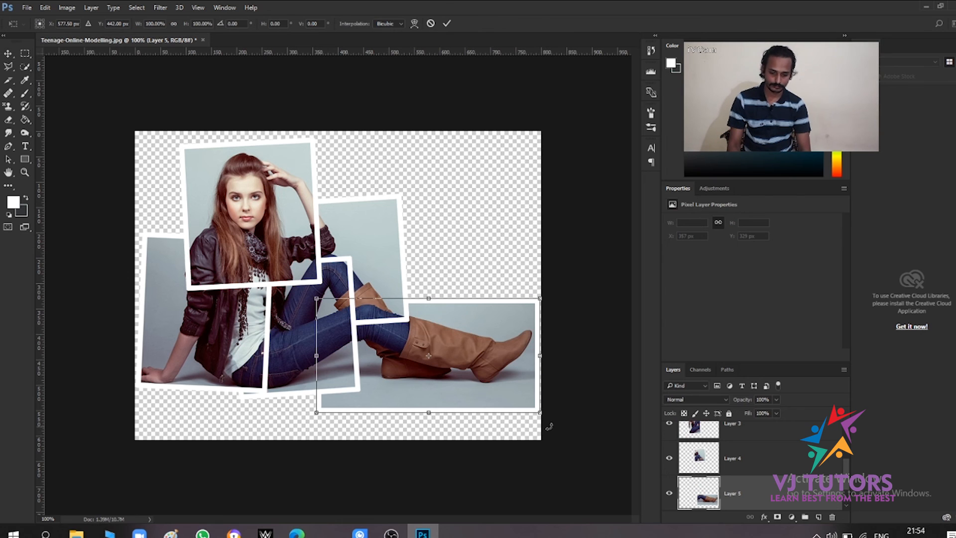
{"action": "left_click_drag", "start_coordinate": [553, 424], "coordinate": [551, 430]}
{"action": "key", "text": "Return"}
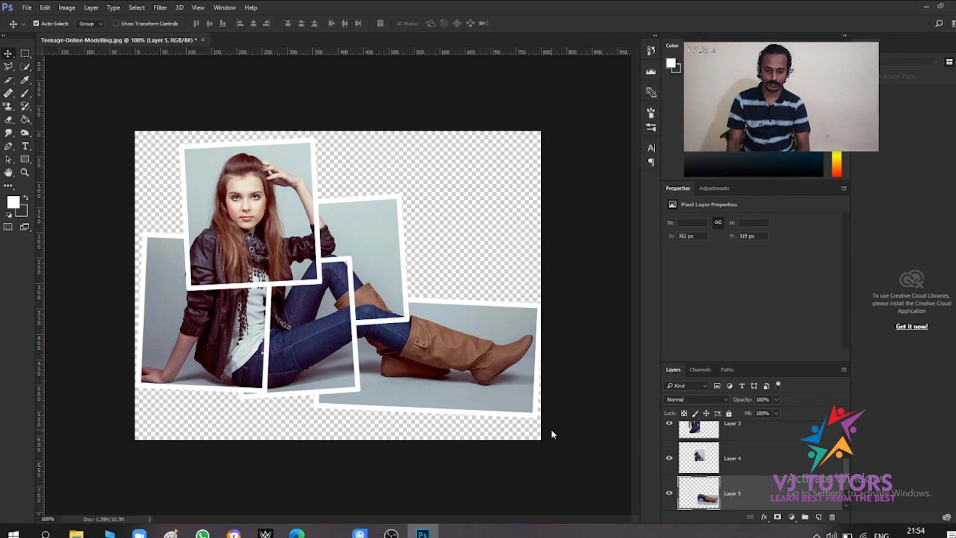
Step: Add a new empty layer directly above the hidden Background layer
{"action": "scroll", "coordinate": [760, 485], "scroll_direction": "down", "scroll_amount": 1}
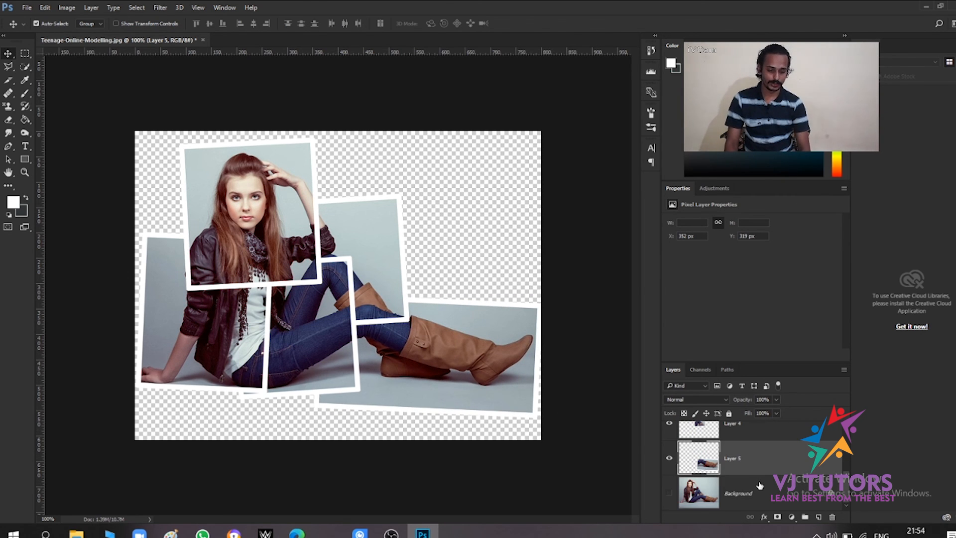
{"action": "left_click", "coordinate": [749, 507]}
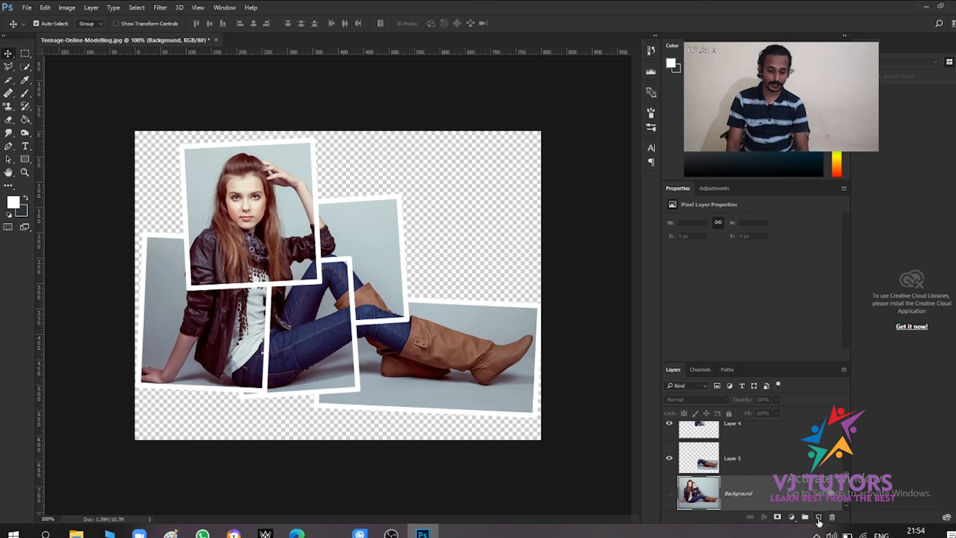
{"action": "left_click", "coordinate": [818, 518]}
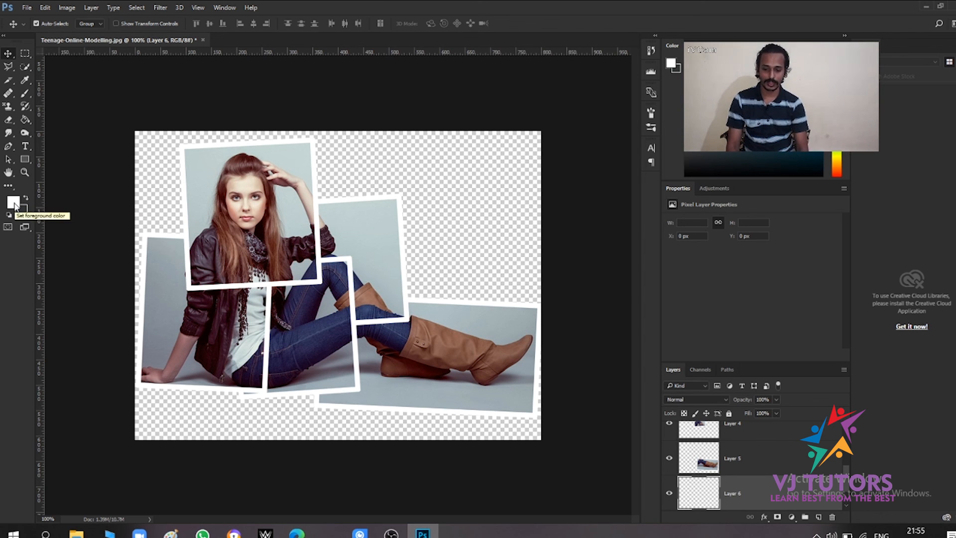
Step: Sample the photo's backdrop, darken it to #393f3f as the foreground color, and fill the new layer with it
{"action": "left_click", "coordinate": [14, 202]}
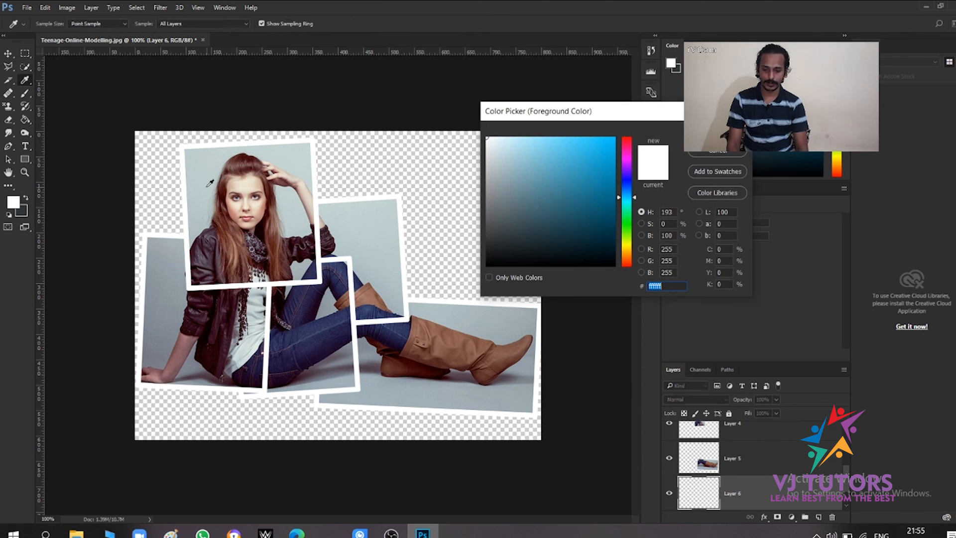
{"action": "left_click", "coordinate": [199, 182]}
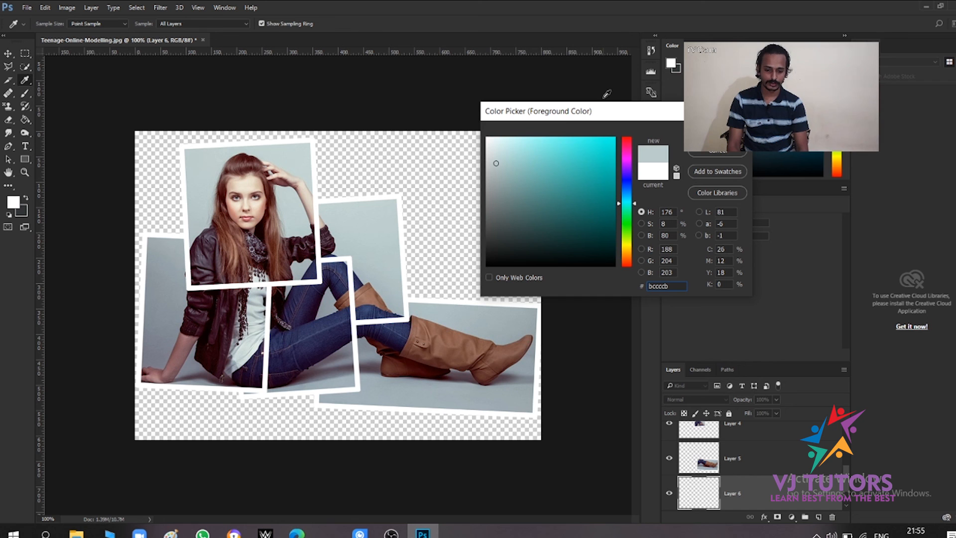
{"action": "left_click_drag", "start_coordinate": [496, 164], "coordinate": [498, 234]}
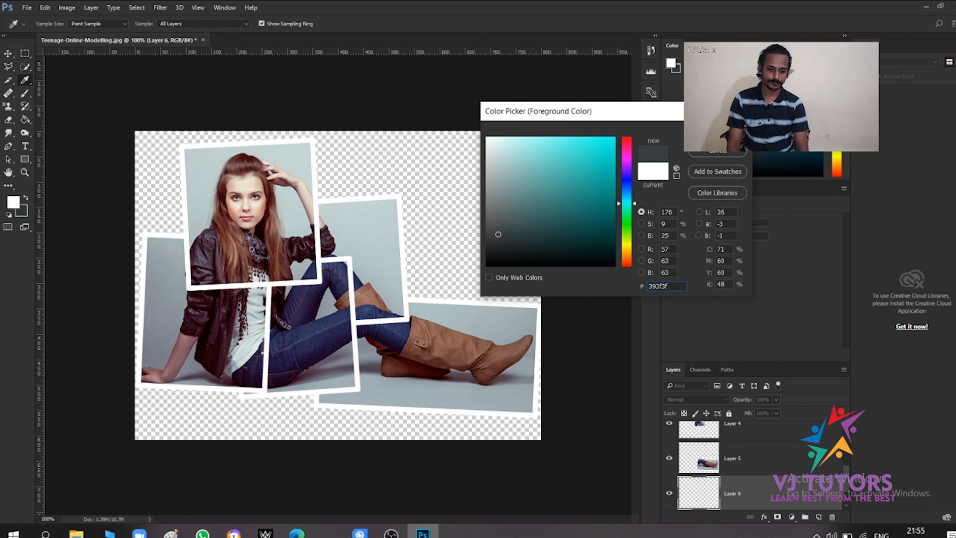
{"action": "key", "text": "Return"}
{"action": "key", "text": "v"}
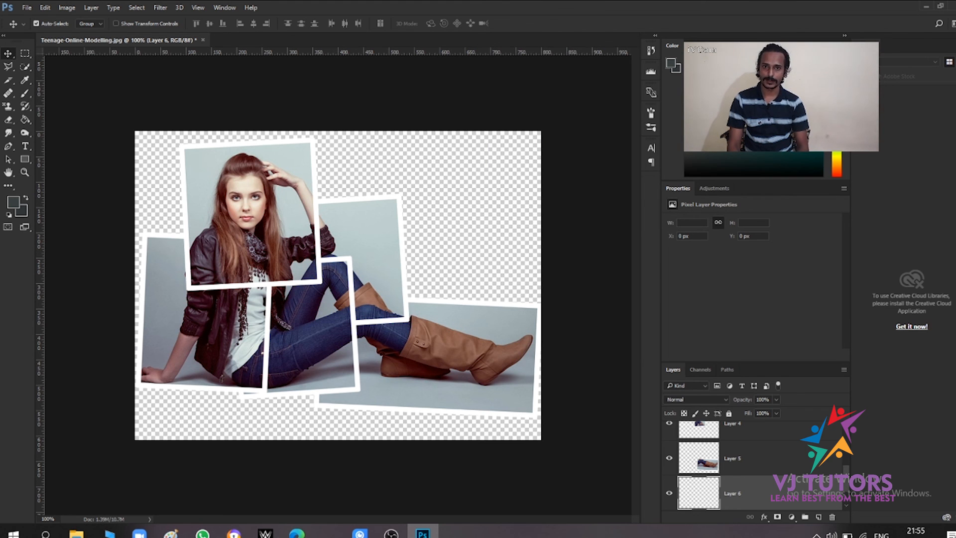
{"action": "key", "text": "alt+BackSpace"}
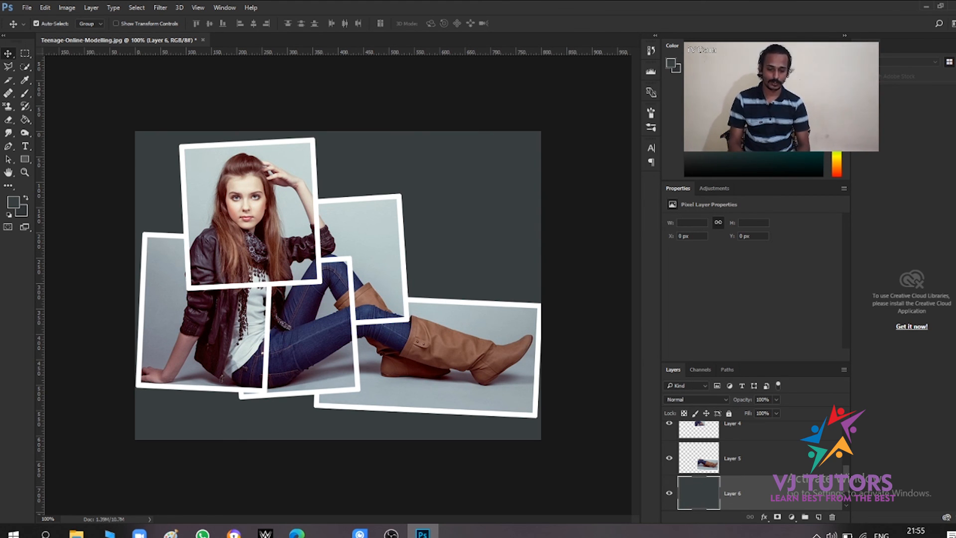
Step: Add a black Drop Shadow layer style to the framed head-and-torso piece on Layer 1
{"action": "scroll", "coordinate": [699, 445], "scroll_direction": "up", "scroll_amount": 5}
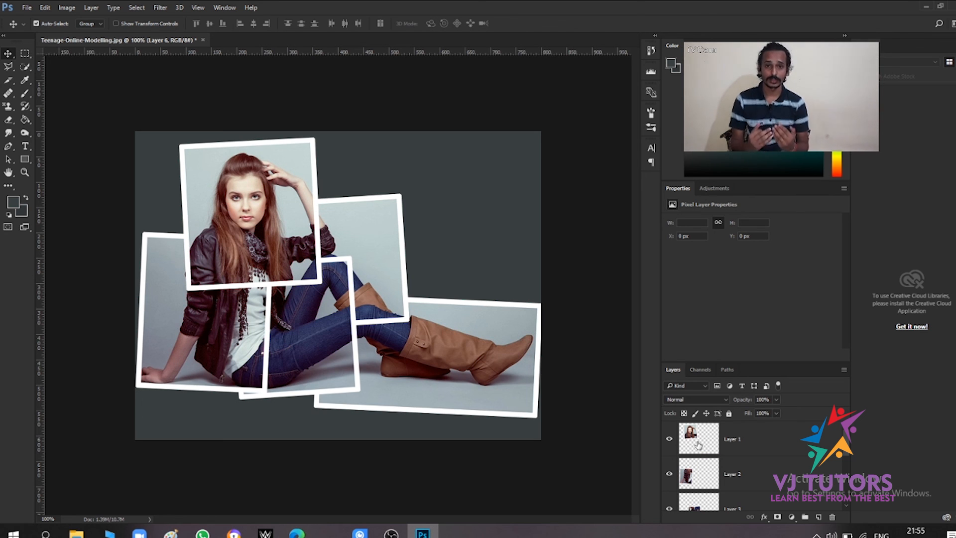
{"action": "left_click", "coordinate": [777, 445]}
{"action": "key", "text": "h"}
{"action": "double_click", "coordinate": [777, 445]}
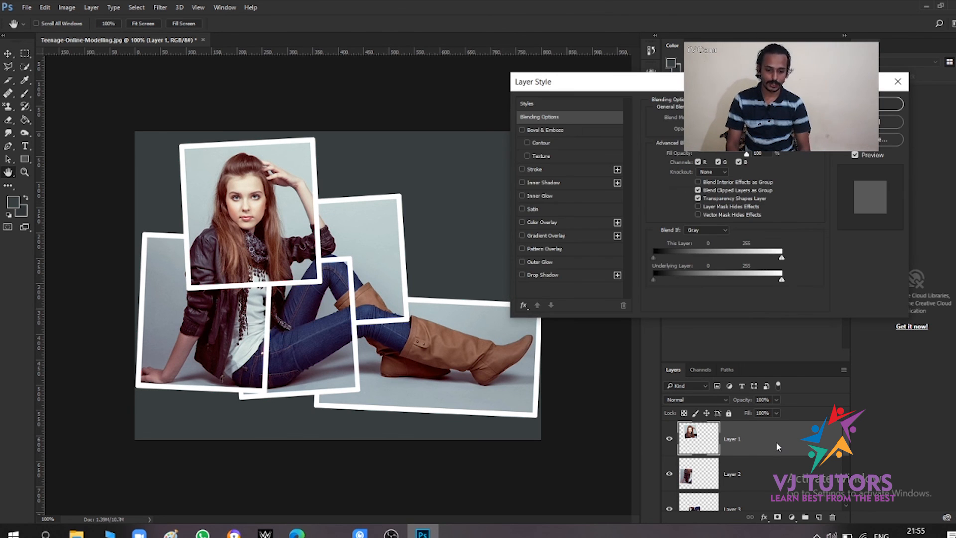
{"action": "left_click", "coordinate": [531, 280]}
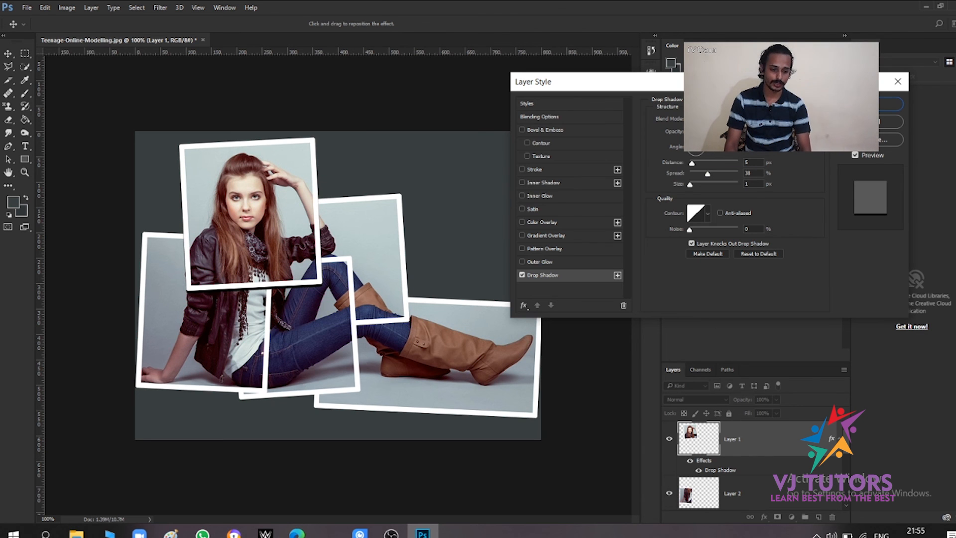
{"action": "left_click", "coordinate": [758, 119]}
{"action": "left_click_drag", "start_coordinate": [593, 263], "coordinate": [457, 290]}
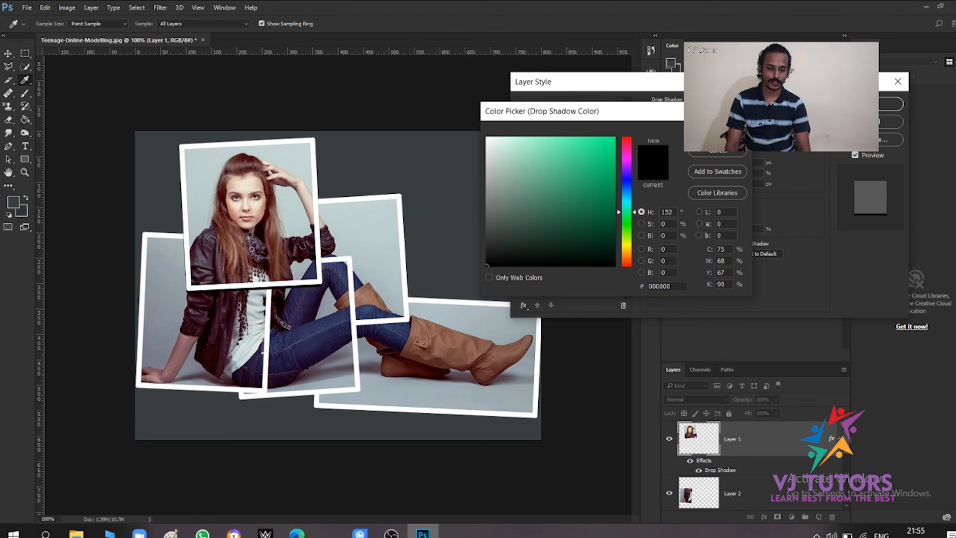
{"action": "left_click", "coordinate": [717, 129]}
Step: Set the drop shadow's distance to 4 px, spread to 13% and size to 27 px, and apply the layer style
{"action": "left_click_drag", "start_coordinate": [692, 163], "coordinate": [691, 163]}
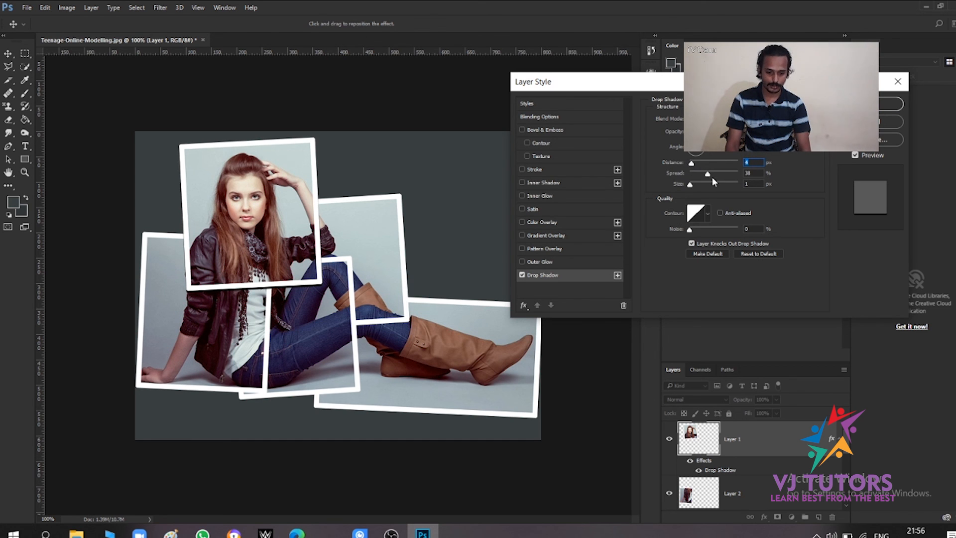
{"action": "mouse_move", "coordinate": [708, 174]}
{"action": "left_mouse_down"}
{"action": "mouse_move", "coordinate": [684, 174]}
{"action": "mouse_move", "coordinate": [696, 184]}
{"action": "left_mouse_up"}
{"action": "left_click", "coordinate": [691, 184]}
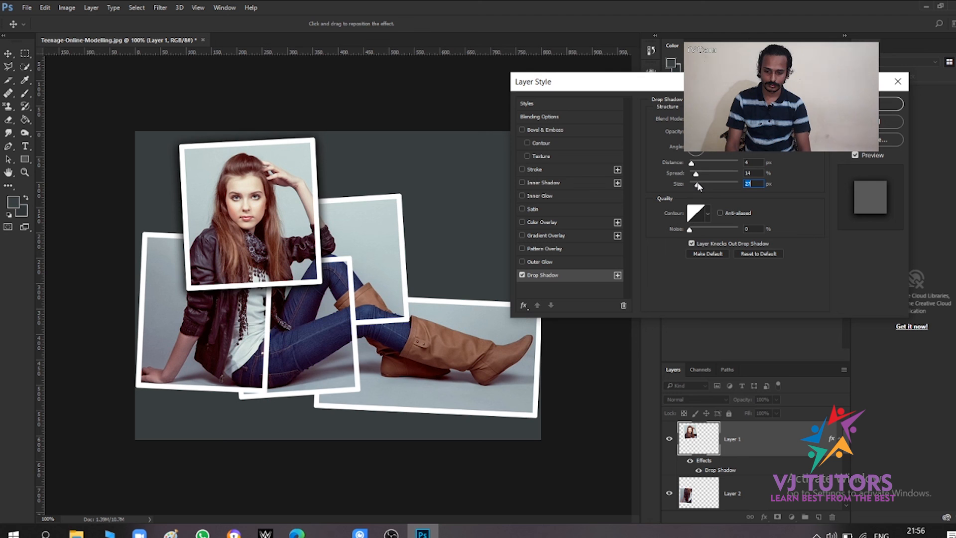
{"action": "left_click", "coordinate": [696, 174]}
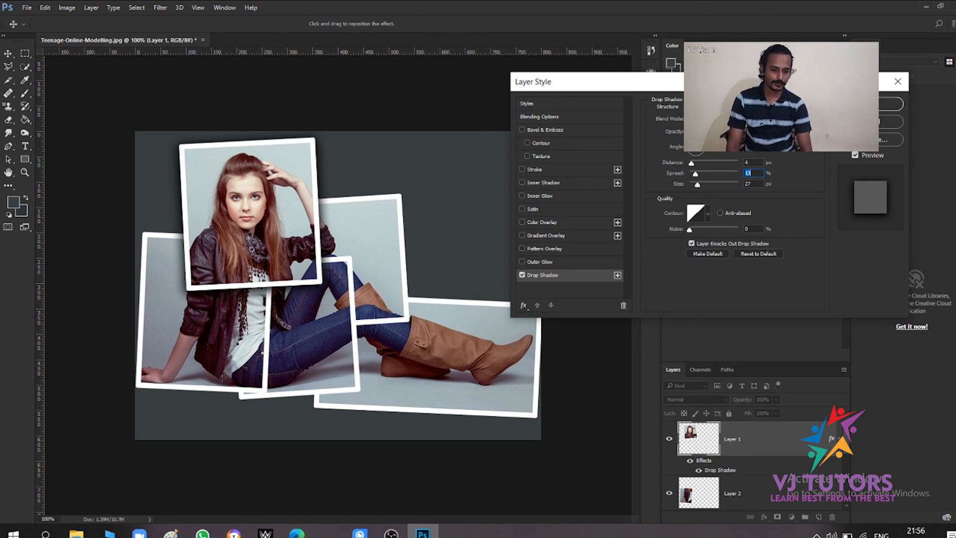
{"action": "left_click", "coordinate": [871, 103]}
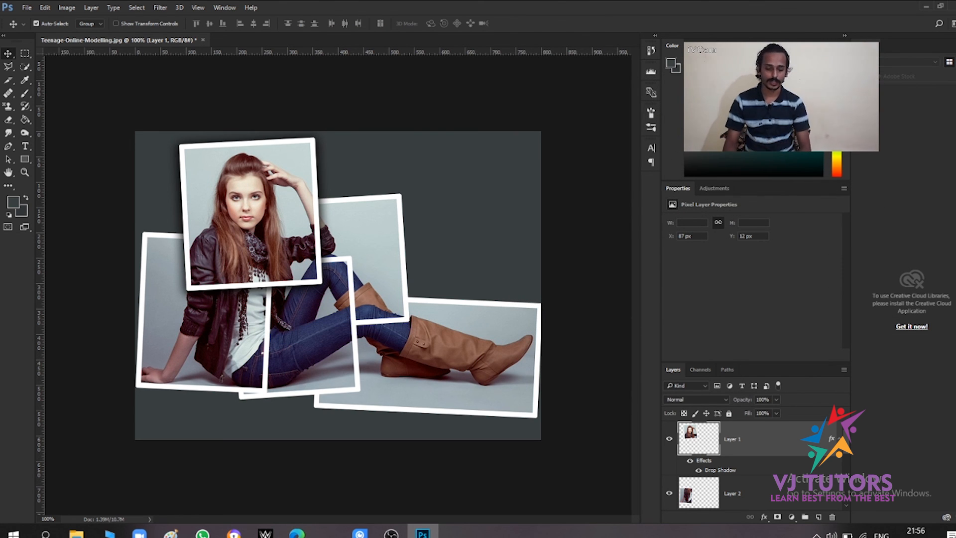
Step: Copy the drop shadow layer style from Layer 1 and paste it onto Layer 2
{"action": "right_click", "coordinate": [772, 447]}
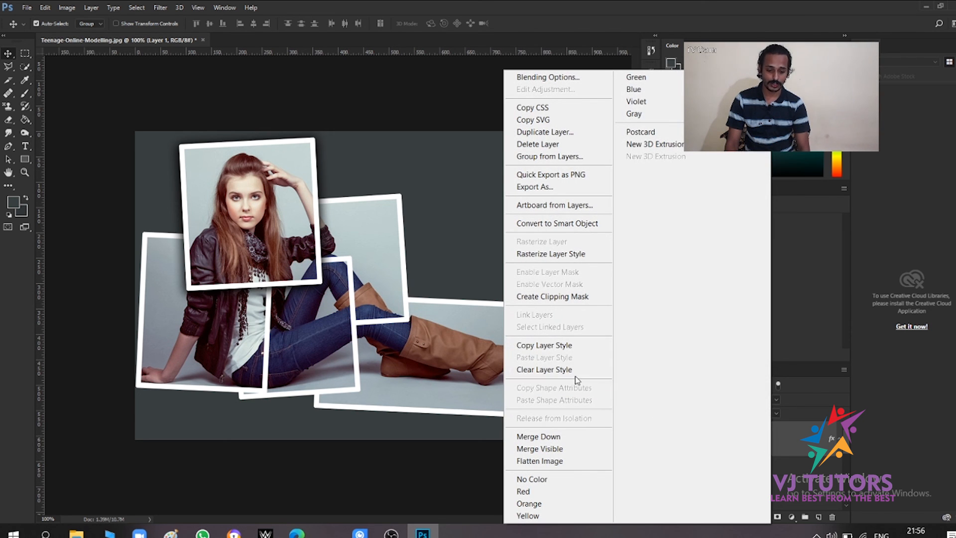
{"action": "left_click", "coordinate": [554, 349]}
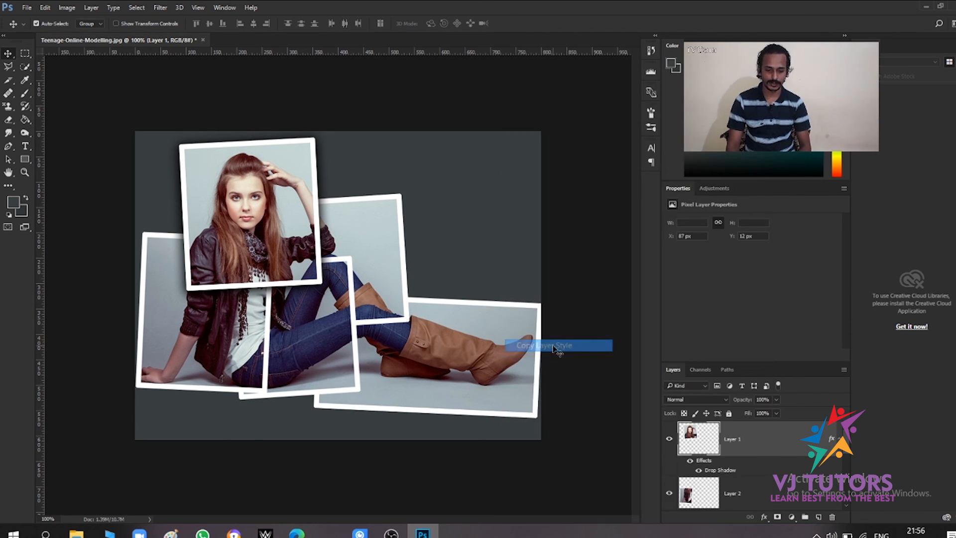
{"action": "left_click", "coordinate": [742, 492]}
{"action": "right_click", "coordinate": [756, 489]}
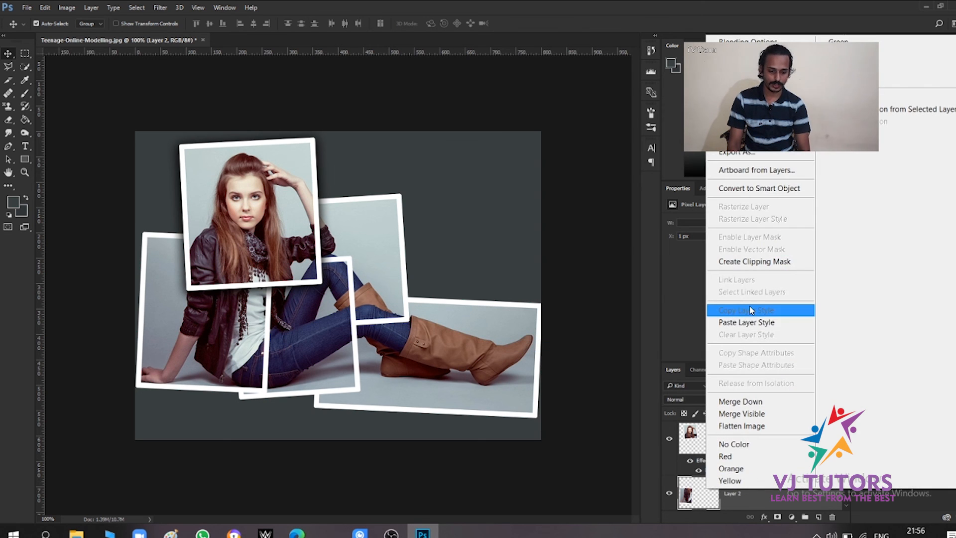
{"action": "left_click", "coordinate": [747, 323]}
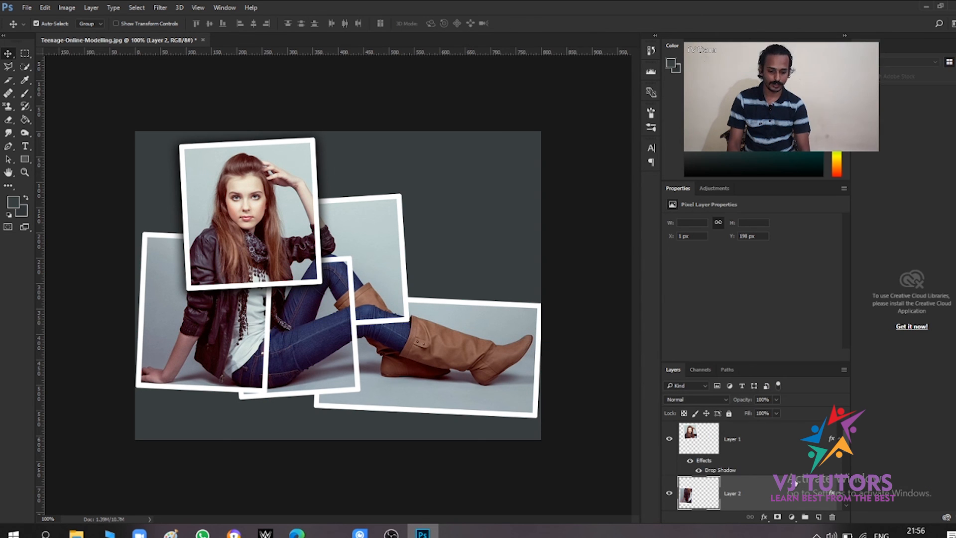
Step: Paste the copied drop shadow layer style onto Layer 3 and Layer 4
{"action": "left_click", "coordinate": [843, 503]}
{"action": "right_click", "coordinate": [843, 503]}
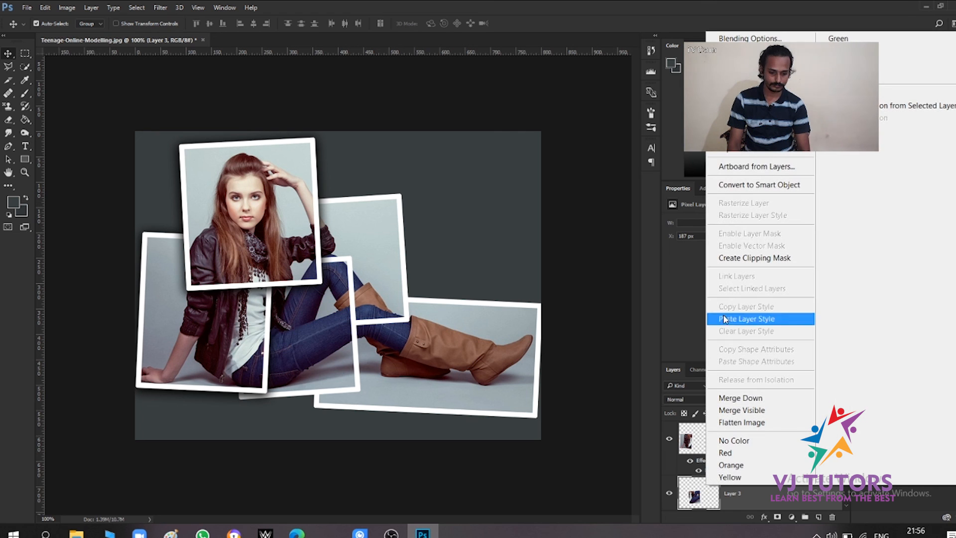
{"action": "left_click", "coordinate": [724, 319]}
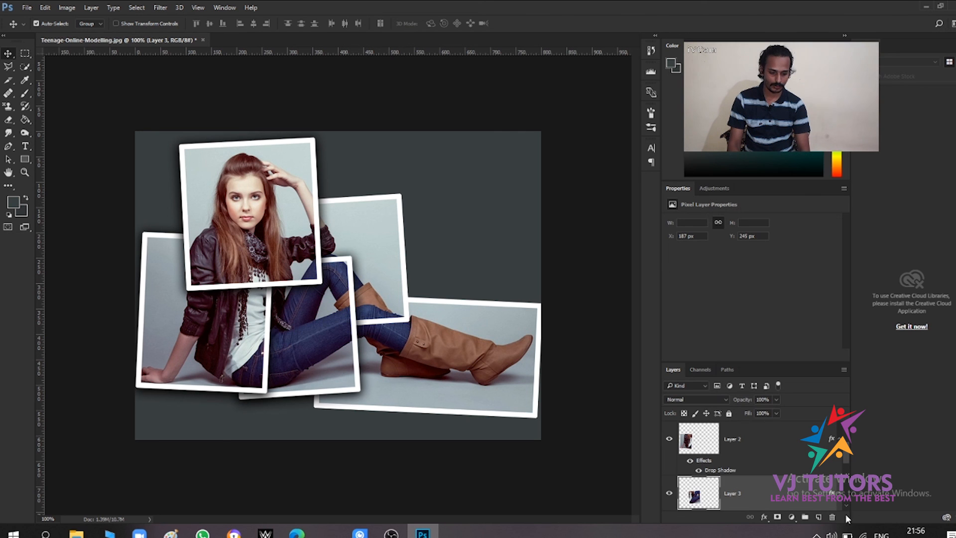
{"action": "scroll", "coordinate": [847, 503], "scroll_direction": "down", "scroll_amount": 1}
{"action": "left_click", "coordinate": [794, 495]}
{"action": "right_click", "coordinate": [794, 495]}
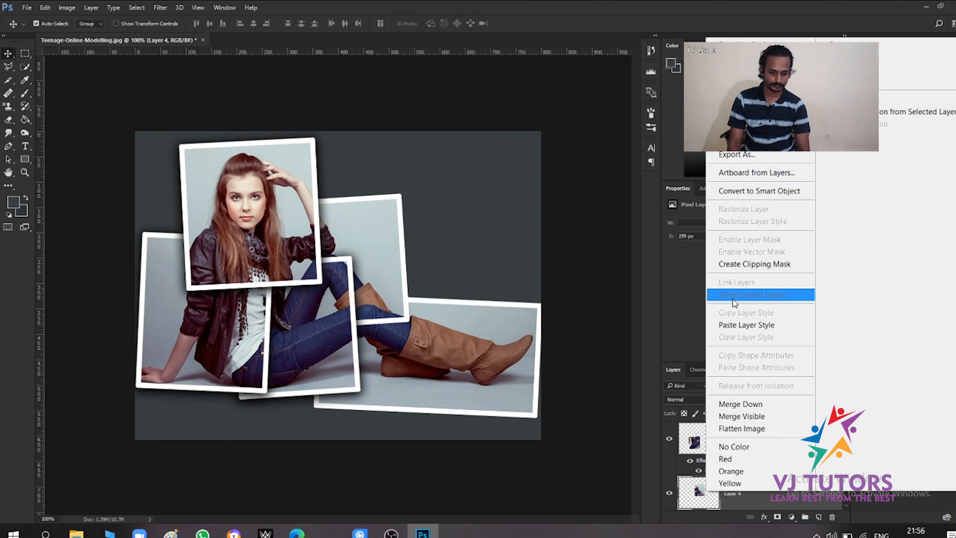
{"action": "left_click", "coordinate": [729, 326]}
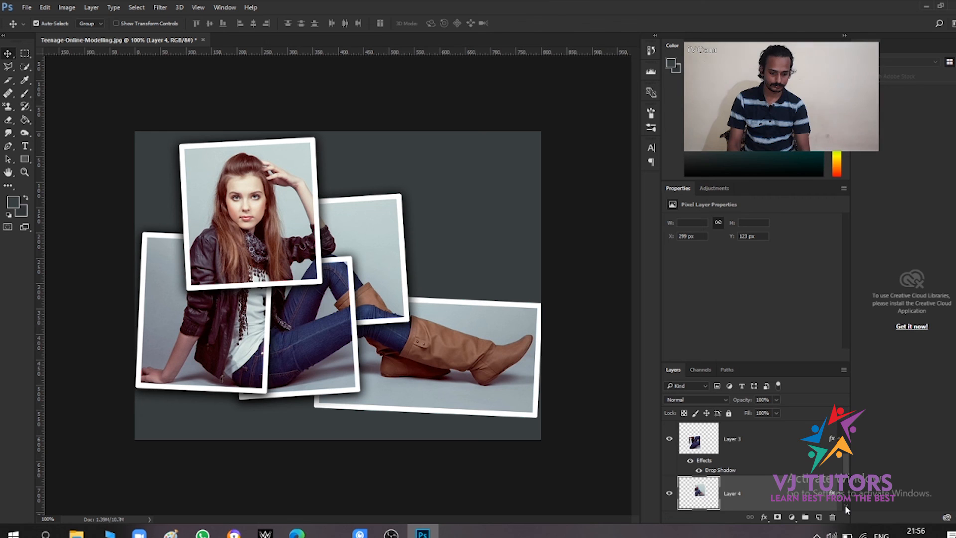
Step: Paste the copied drop shadow layer style onto the lower-legs-and-boots piece on Layer 5
{"action": "scroll", "coordinate": [844, 504], "scroll_direction": "down", "scroll_amount": 1}
{"action": "left_click", "coordinate": [795, 493]}
{"action": "right_click", "coordinate": [795, 493]}
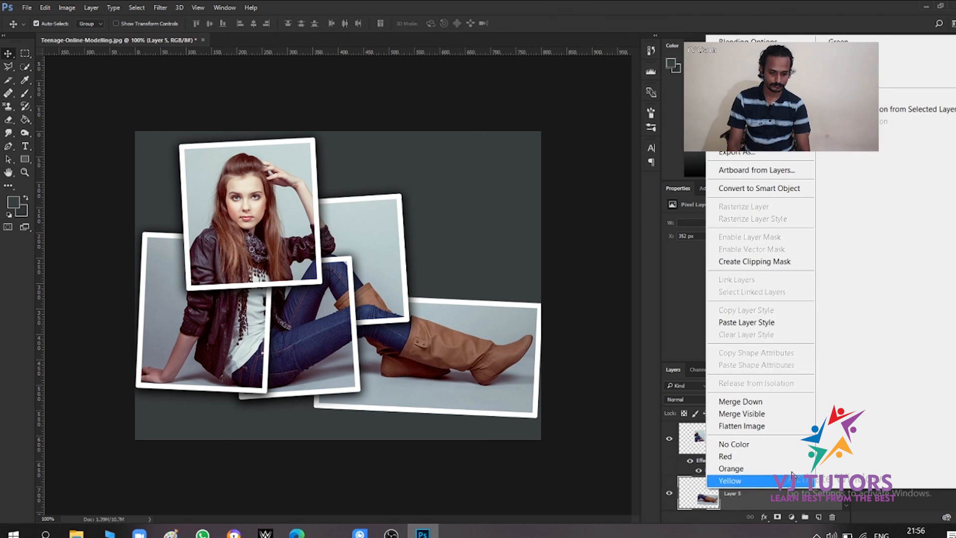
{"action": "left_click", "coordinate": [740, 324]}
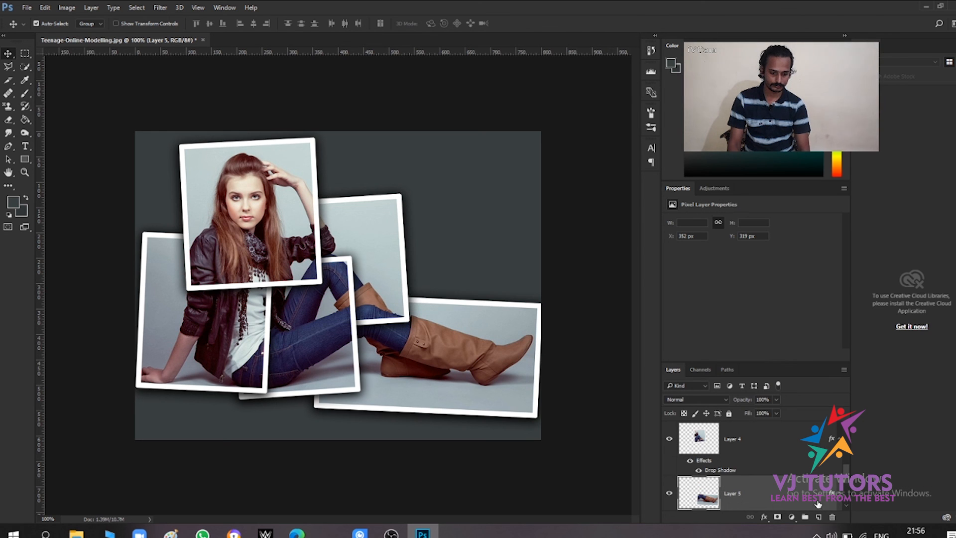
{"action": "scroll", "coordinate": [845, 504], "scroll_direction": "down", "scroll_amount": 1}
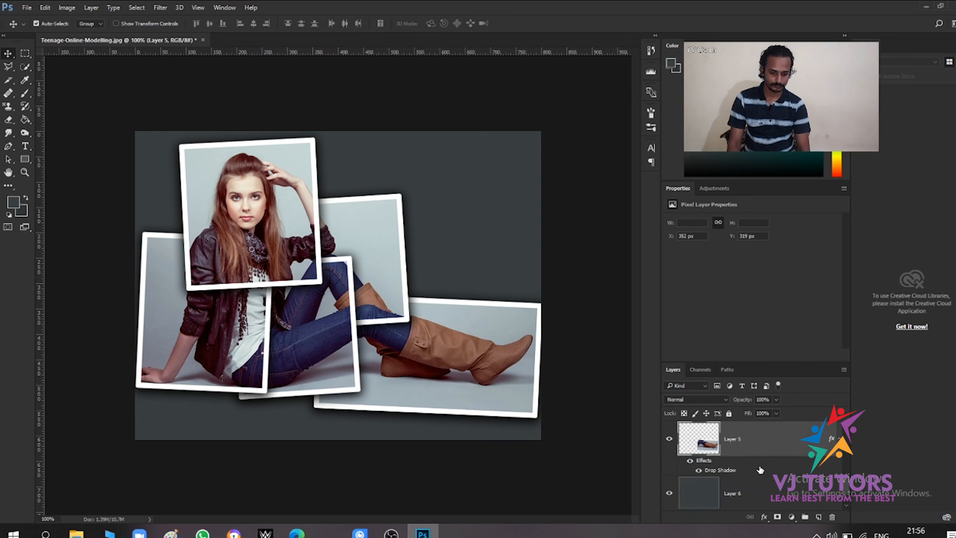